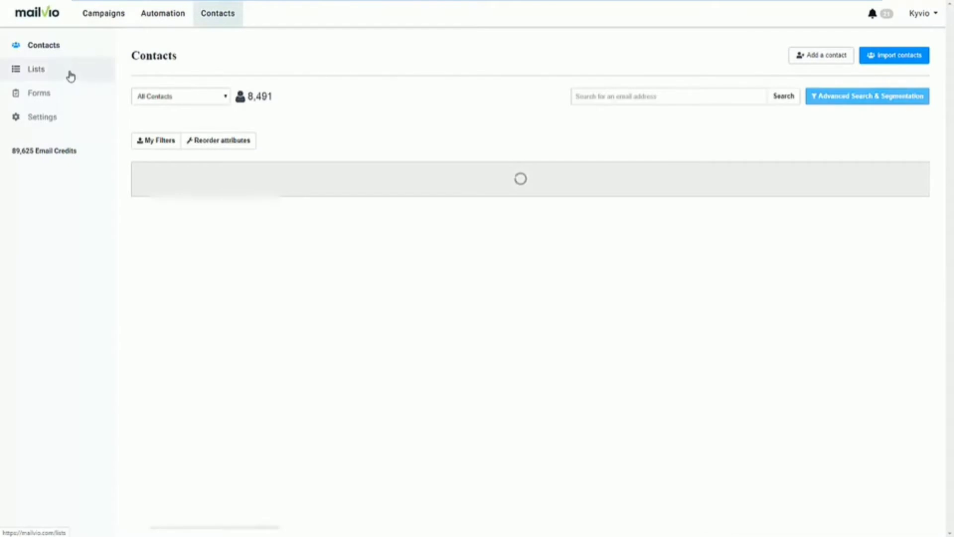
# On the Lists page, create an empty contact list named 'Live Demo'
pyautogui.click(70, 76)
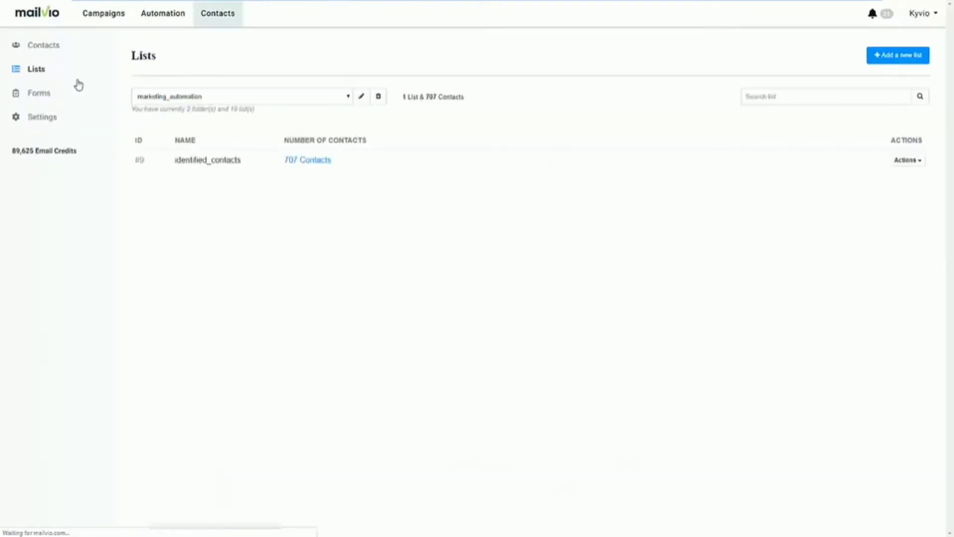
pyautogui.click(348, 96)
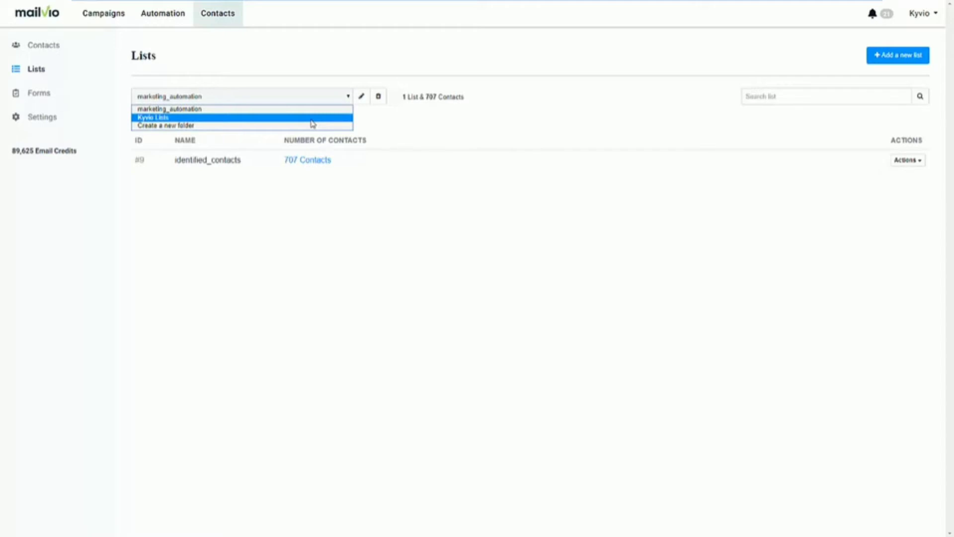
pyautogui.click(386, 128)
pyautogui.click(883, 58)
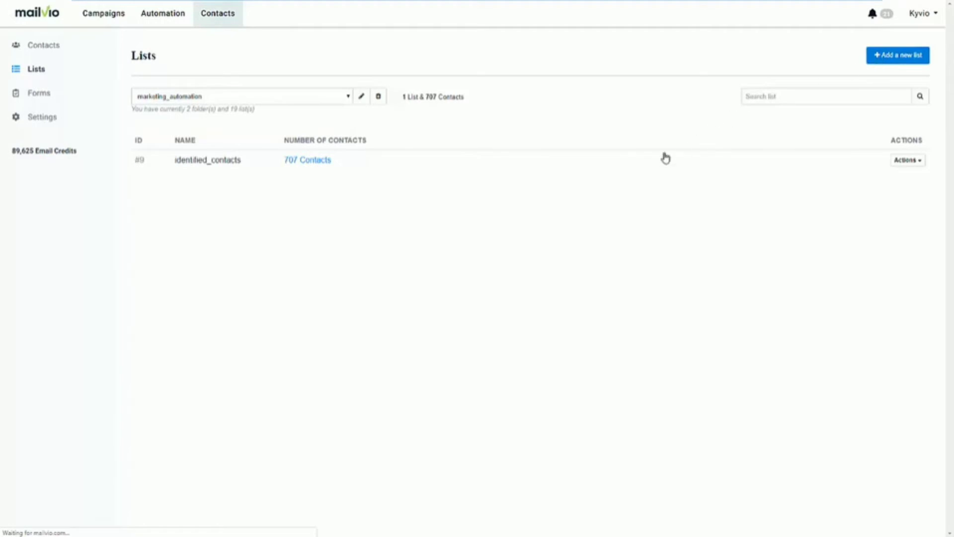
pyautogui.click(212, 151)
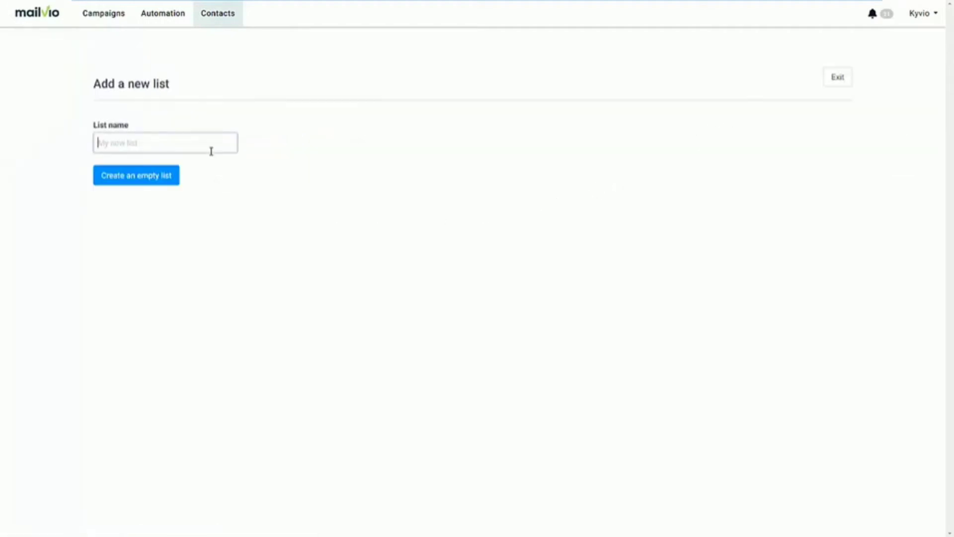
pyautogui.write('Live Demo')
pyautogui.click(151, 180)
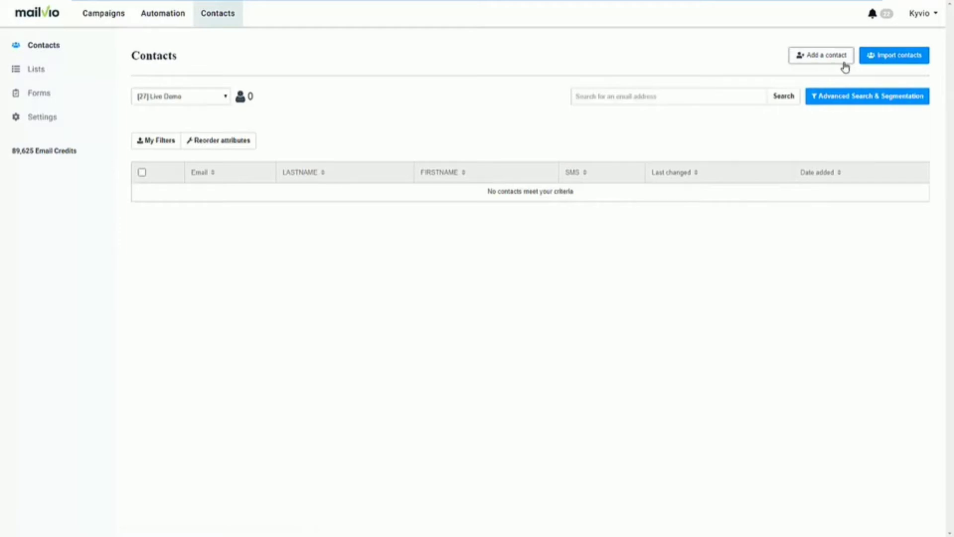
# Look at the contact import options, then return to All Contacts (8,491) without importing
pyautogui.click(894, 61)
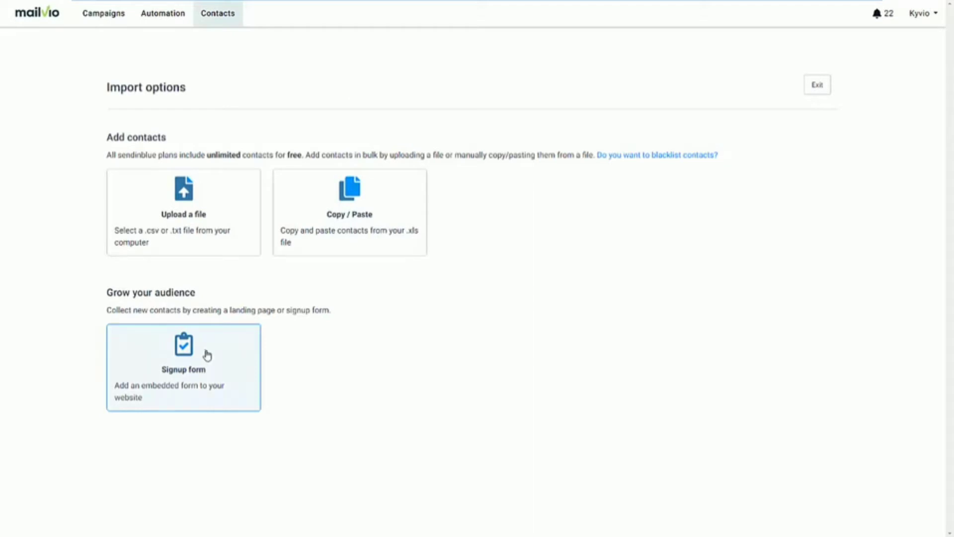
pyautogui.click(219, 24)
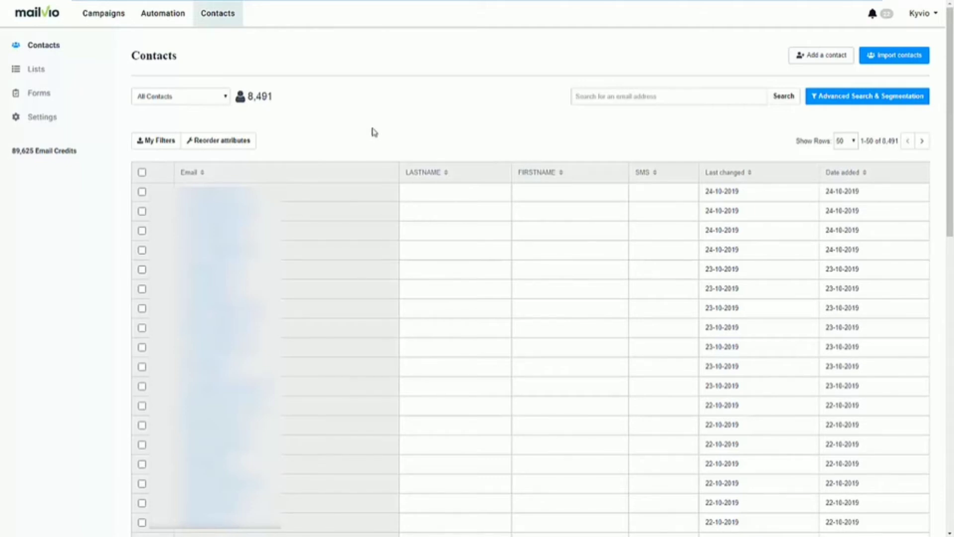
# Go from the Forms page to the Automation Workflows list of eight workflows
pyautogui.click(76, 95)
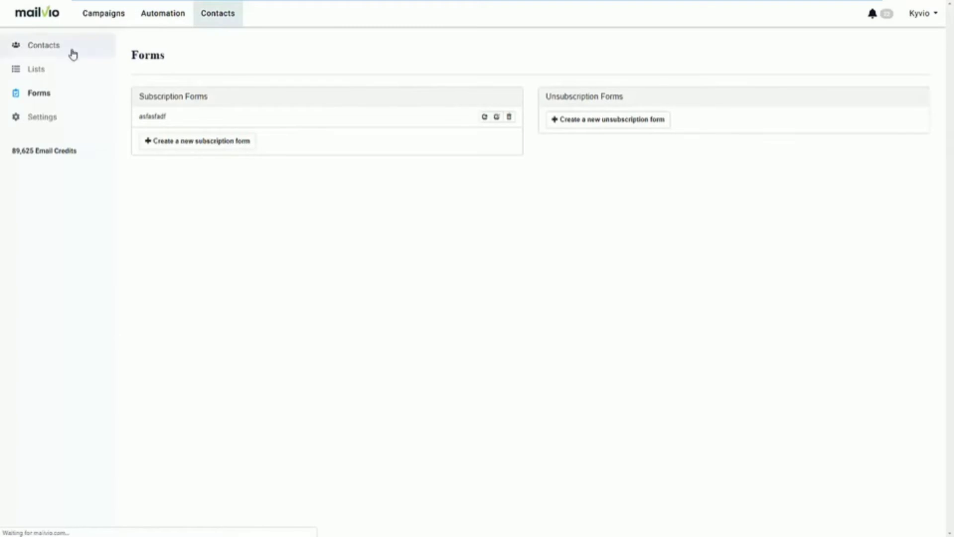
pyautogui.click(157, 20)
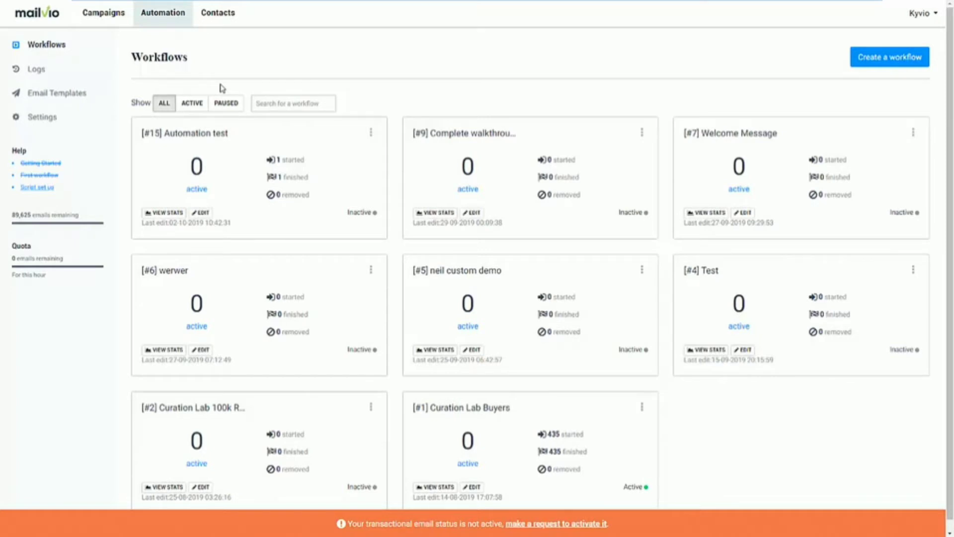
# Create workflow #16 from the Page Visit template: page visit, wait 1 day, send email
pyautogui.click(867, 60)
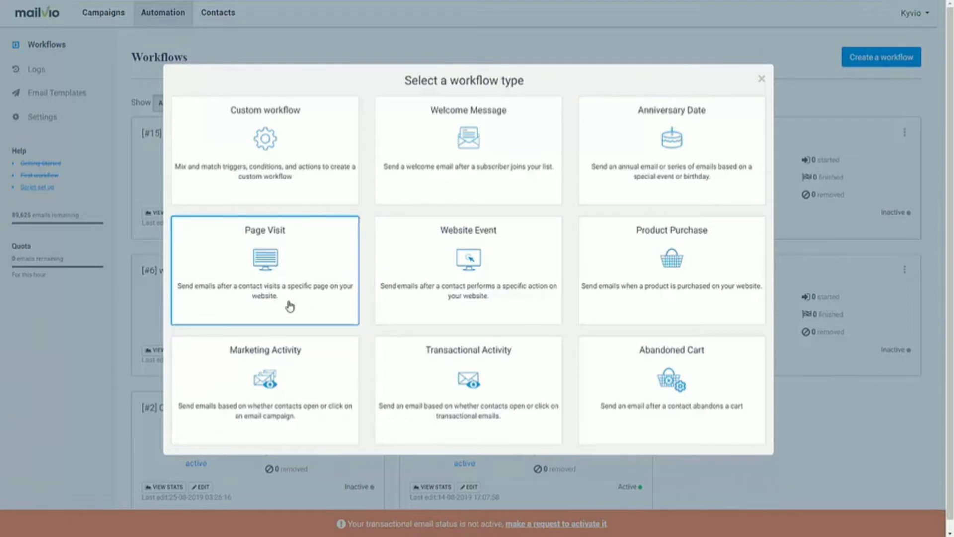
pyautogui.click(290, 306)
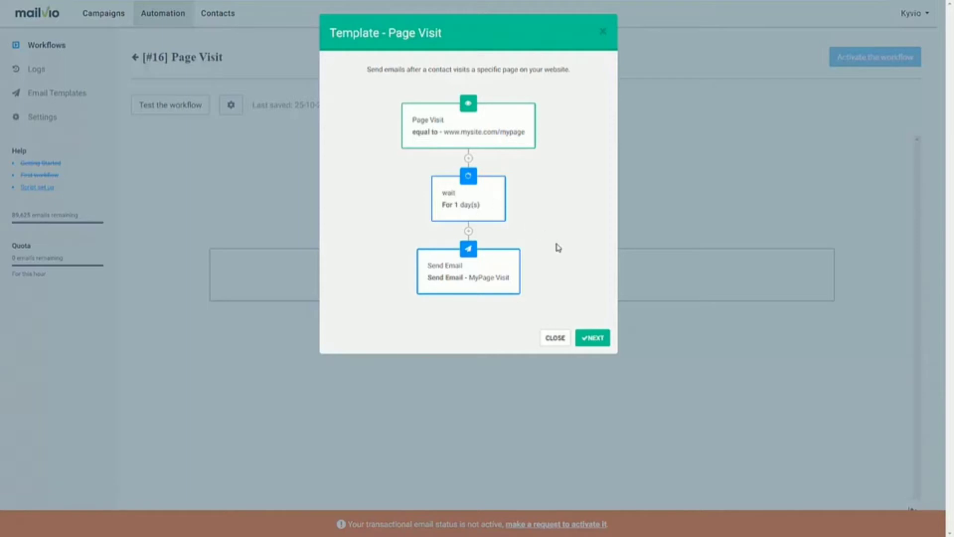
pyautogui.click(600, 343)
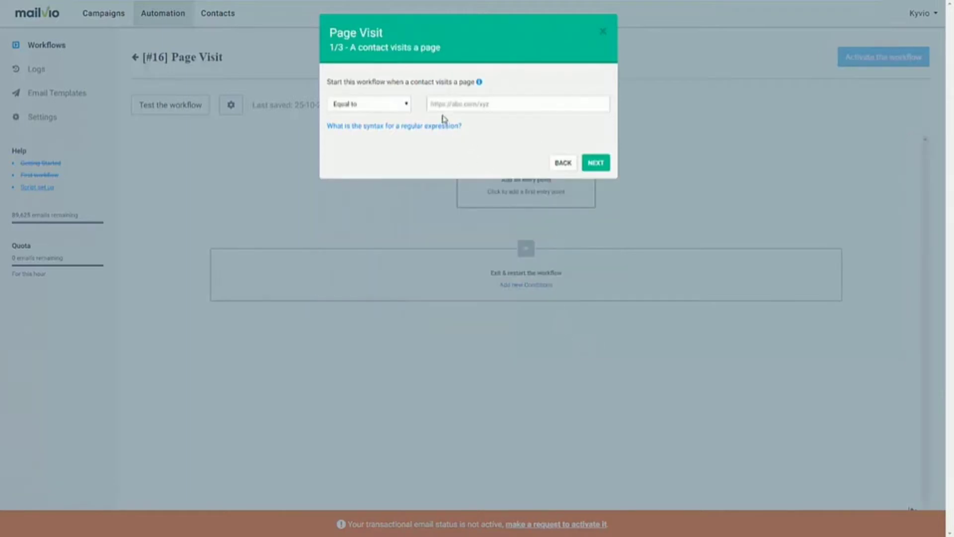
pyautogui.click(471, 106)
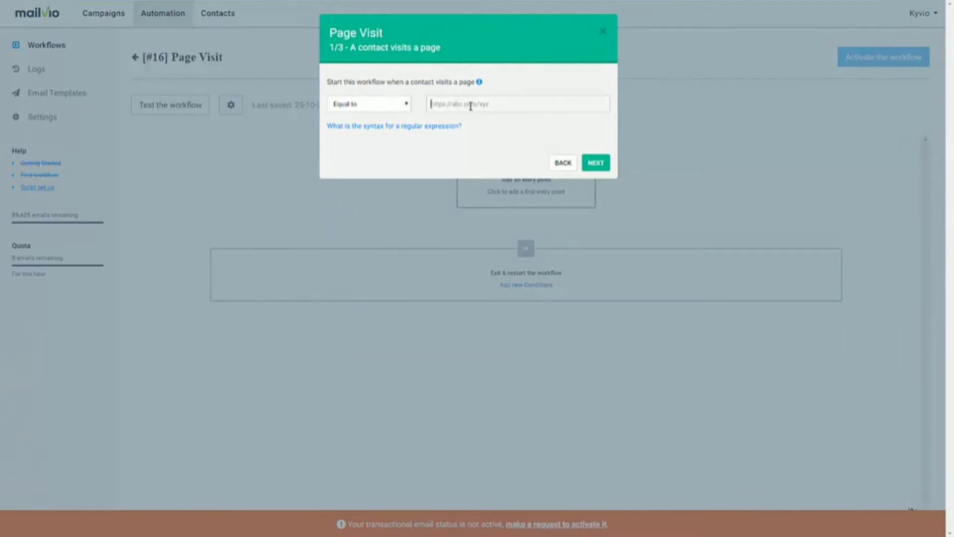
pyautogui.write('https://mailvio.com')
pyautogui.click(599, 164)
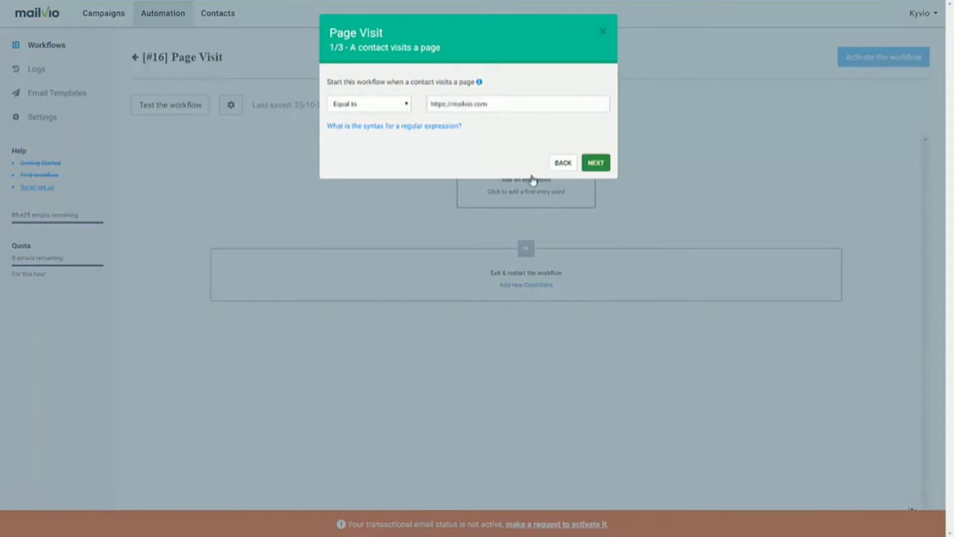
pyautogui.click(348, 119)
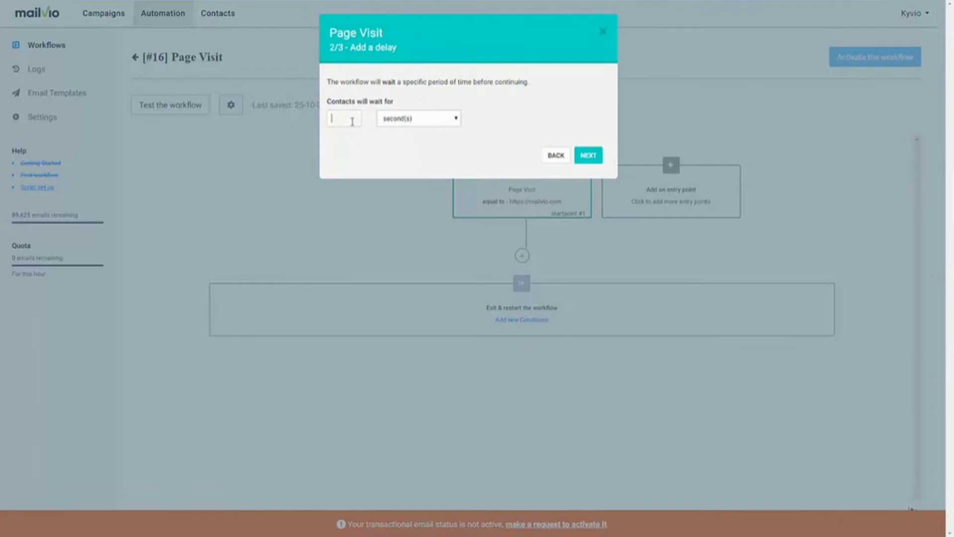
pyautogui.write('2')
pyautogui.click(426, 120)
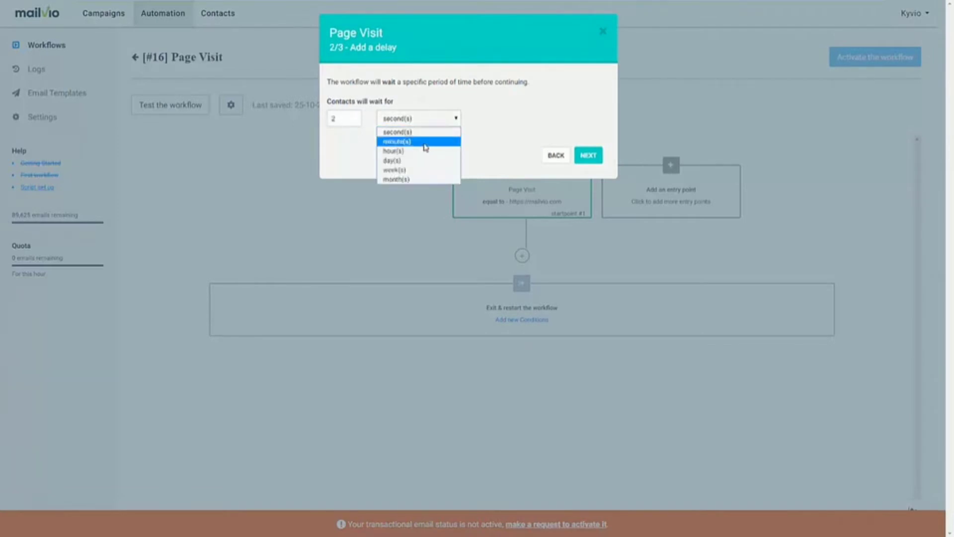
pyautogui.click(422, 155)
pyautogui.click(579, 160)
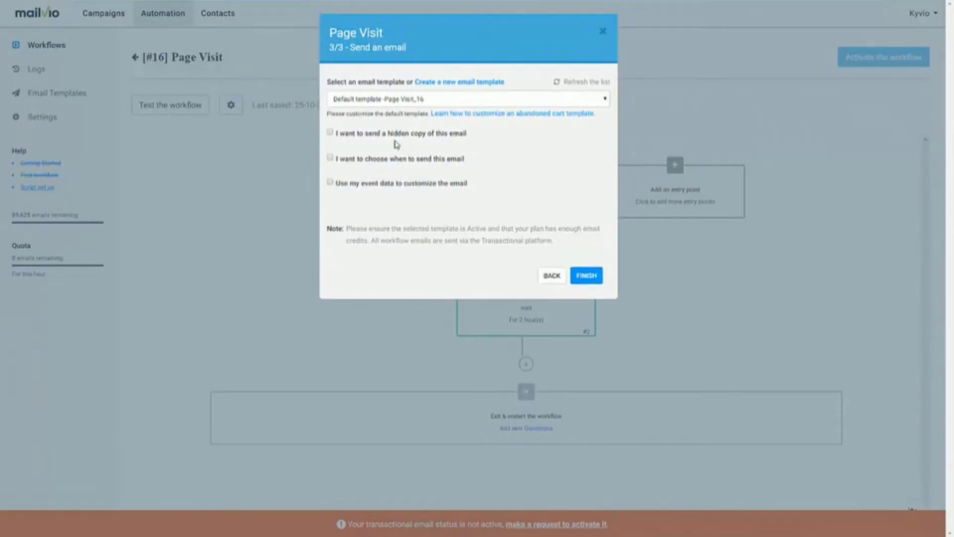
# Send the Default template - Page Visit_16 email, with send-time and event-data options off
pyautogui.click(391, 97)
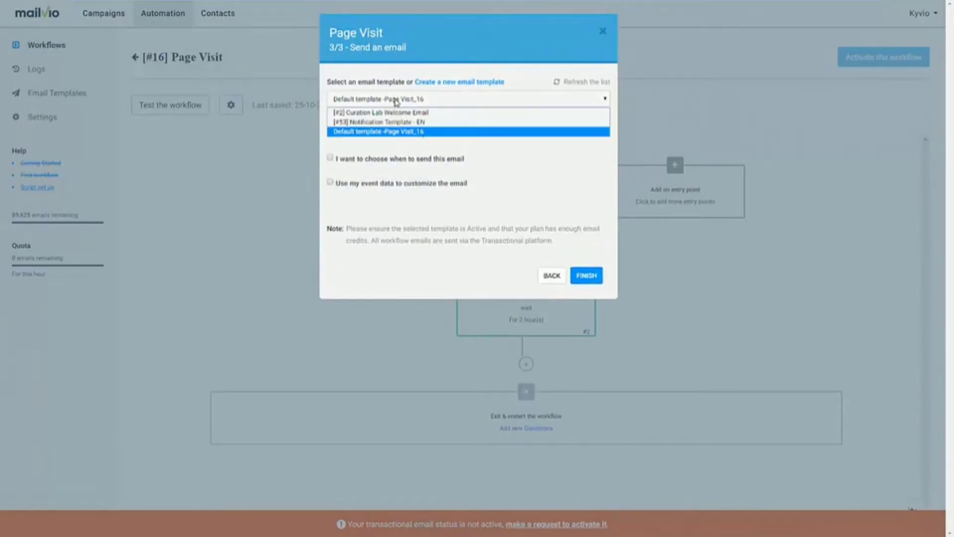
pyautogui.click(396, 101)
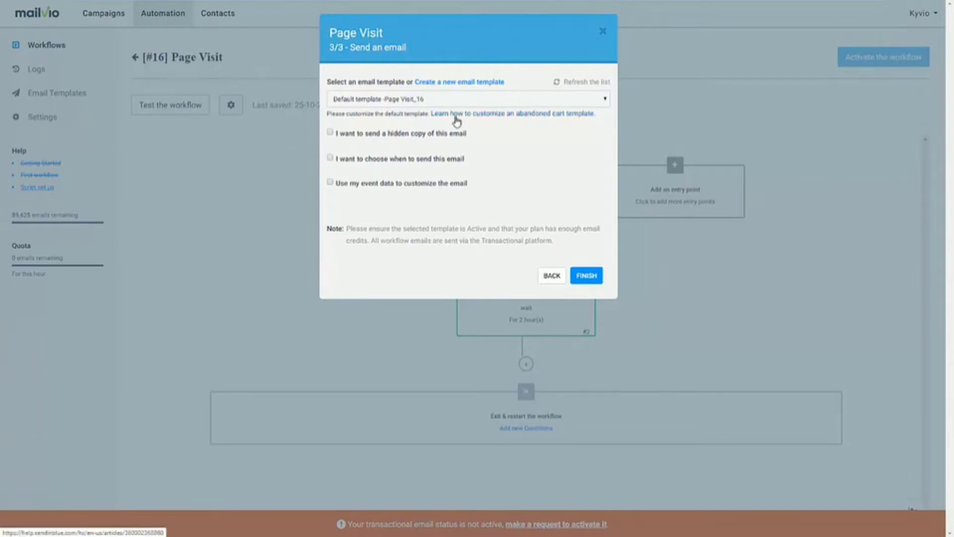
pyautogui.click(331, 158)
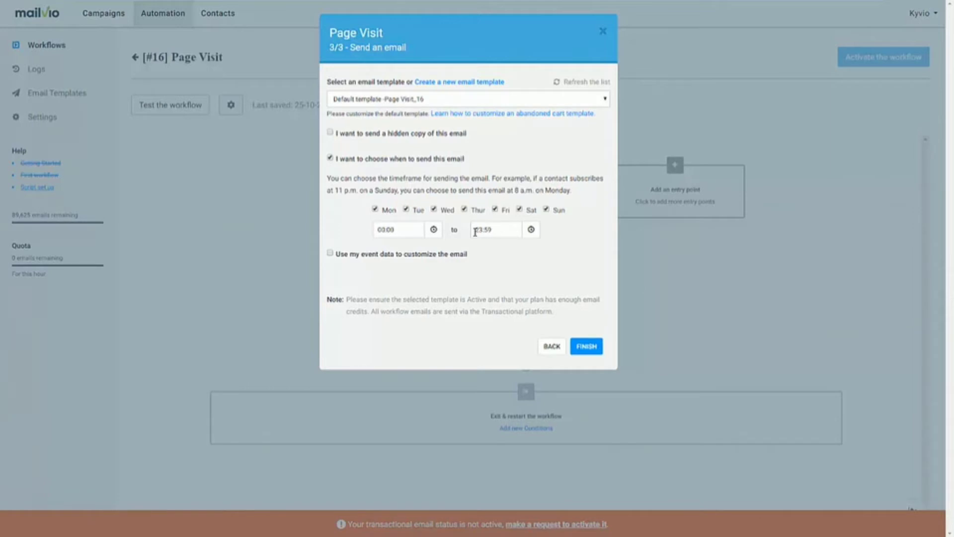
pyautogui.click(332, 254)
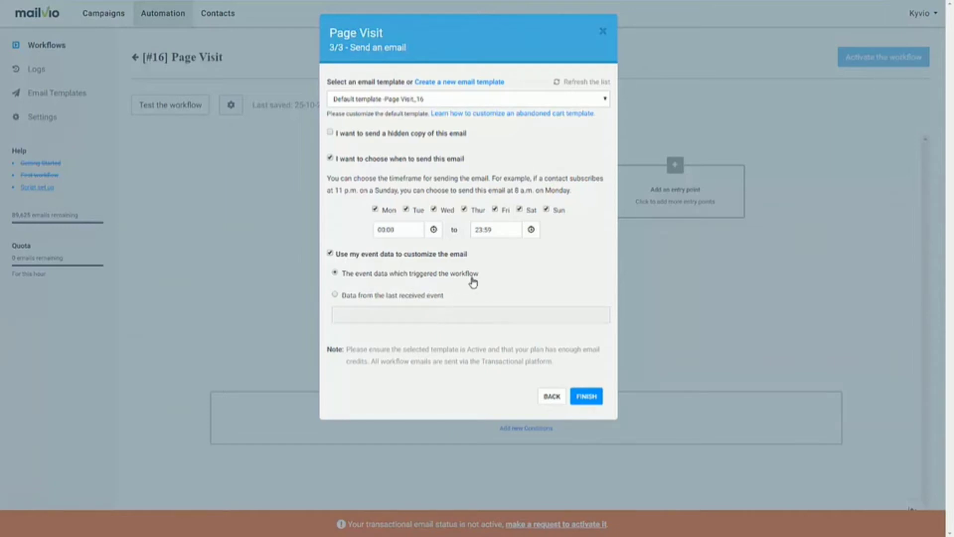
pyautogui.click(330, 254)
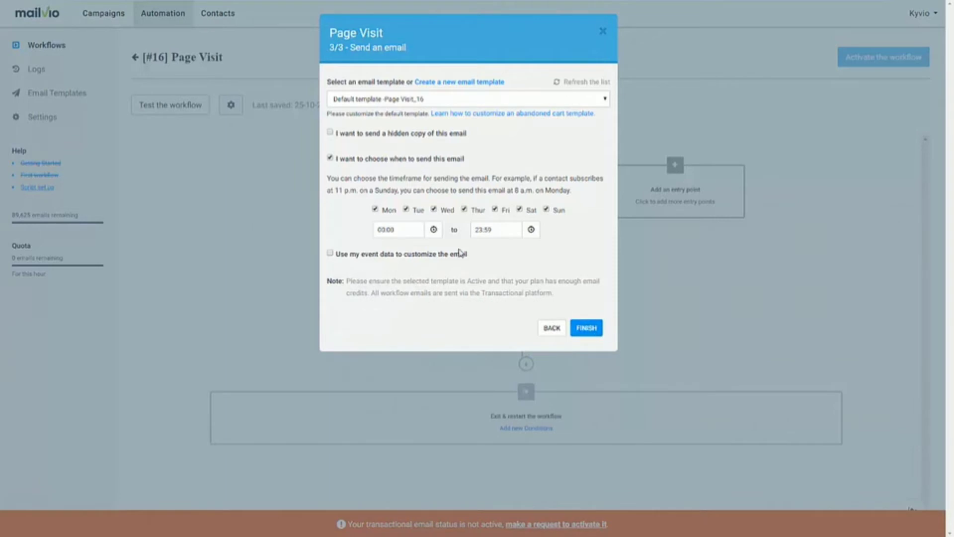
pyautogui.click(329, 158)
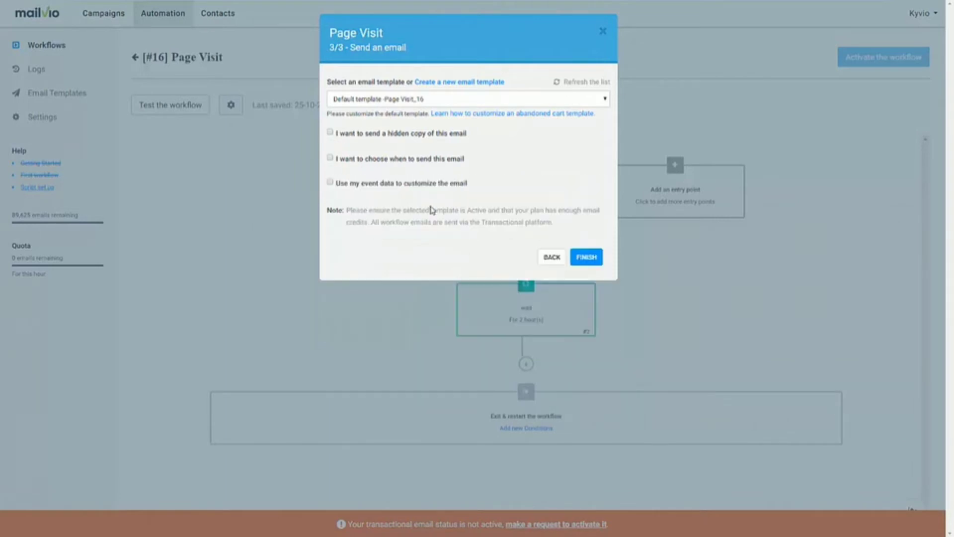
pyautogui.click(585, 258)
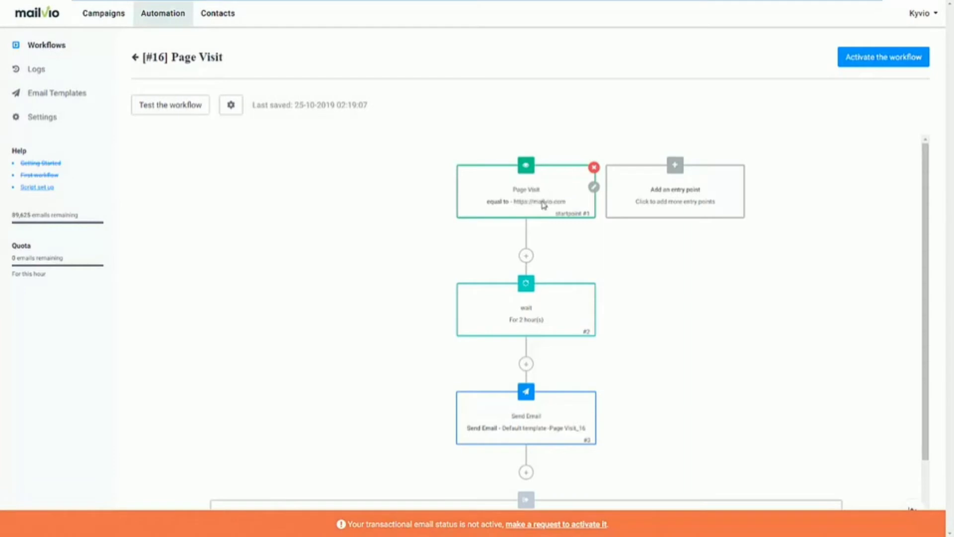
pyautogui.scroll(-1, 547, 239)
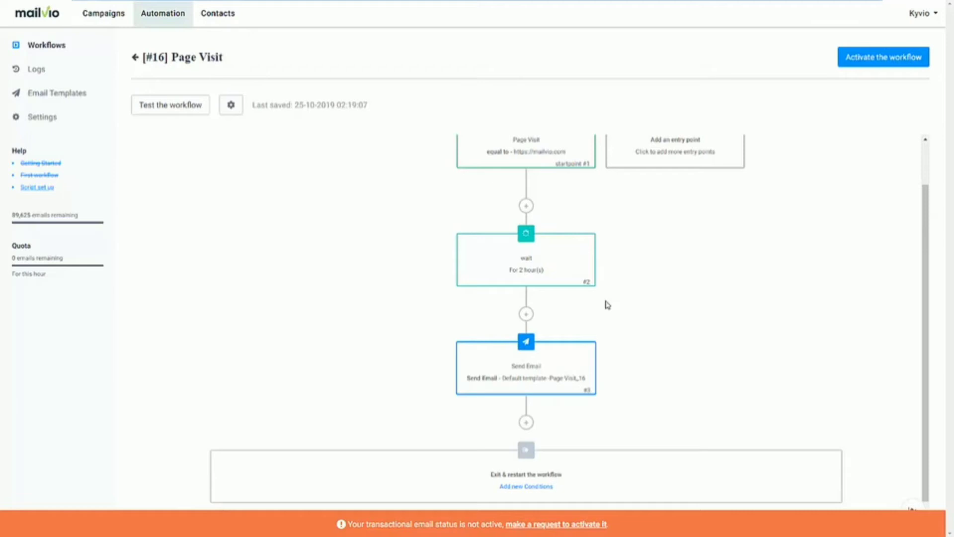
# Insert an If/Else step checking Opened Campaign, All Campaigns, At any time
pyautogui.click(525, 315)
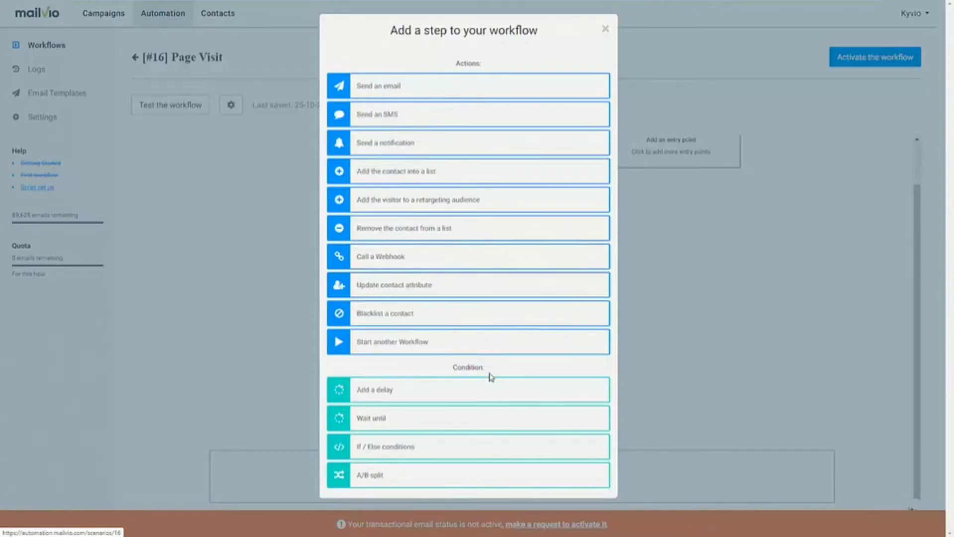
pyautogui.click(449, 449)
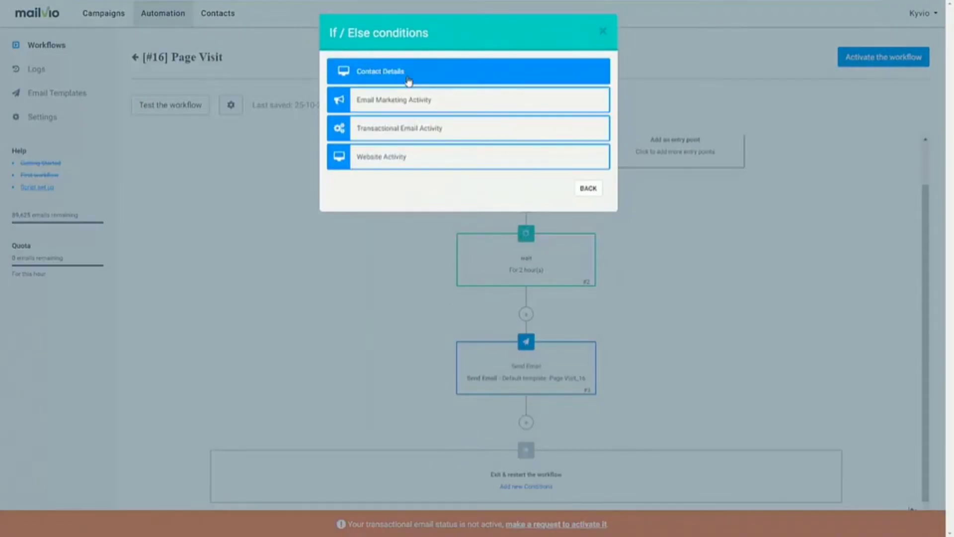
pyautogui.click(416, 104)
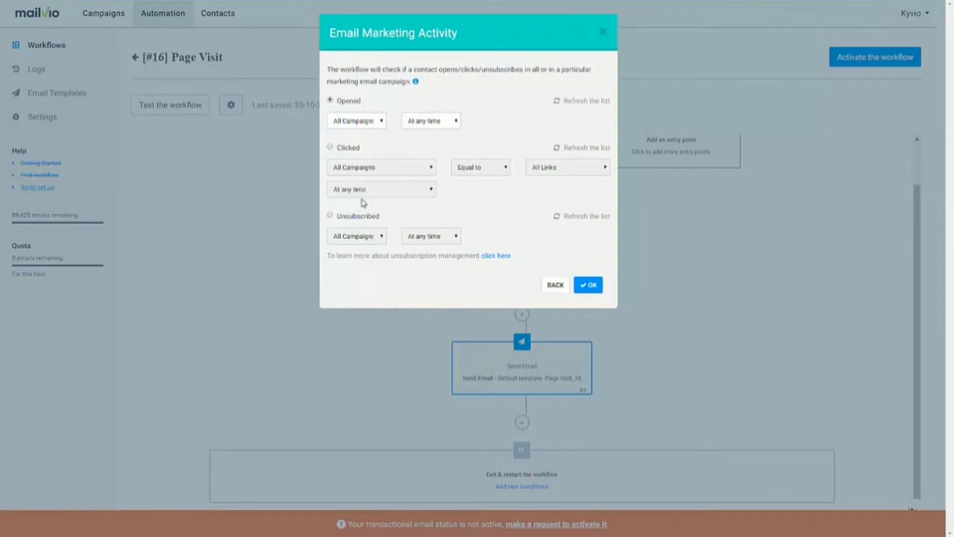
pyautogui.click(416, 126)
pyautogui.click(369, 124)
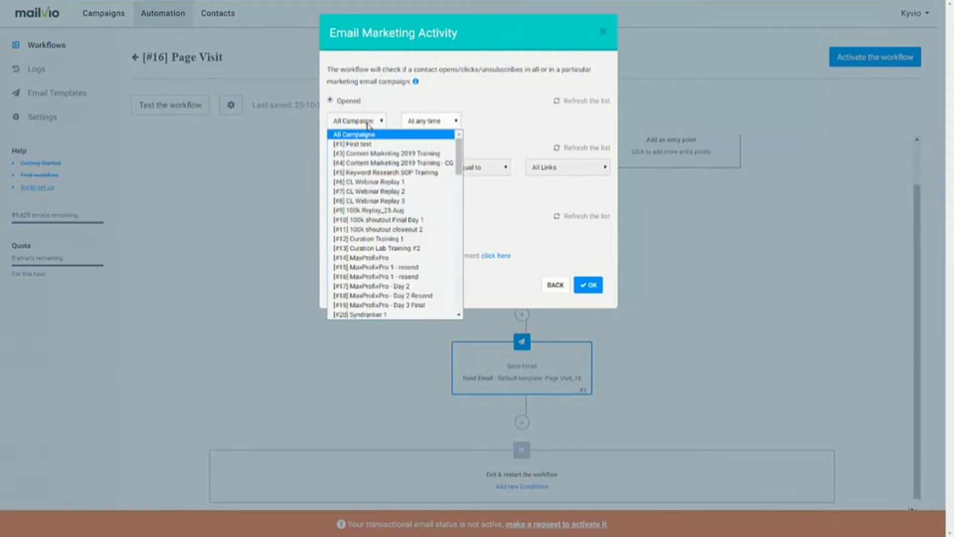
pyautogui.click(442, 107)
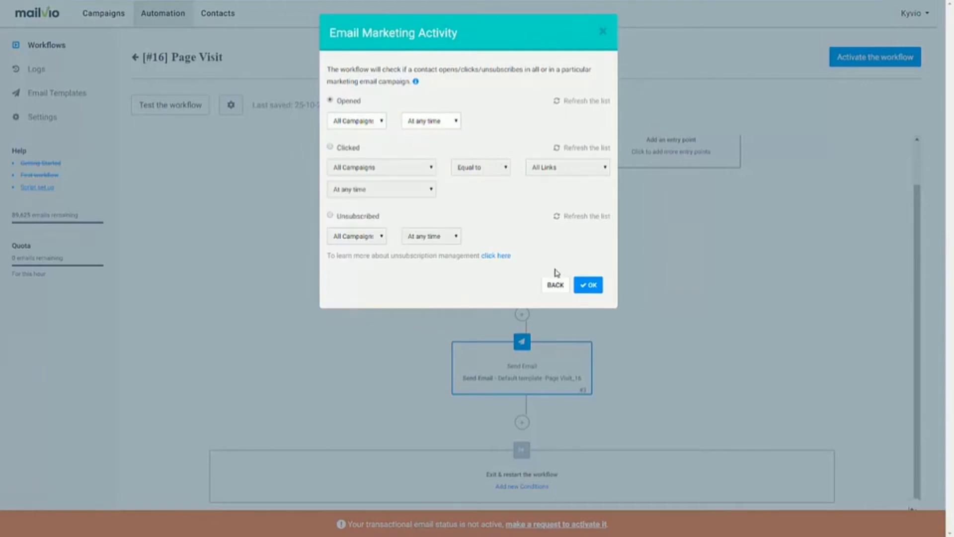
pyautogui.click(586, 288)
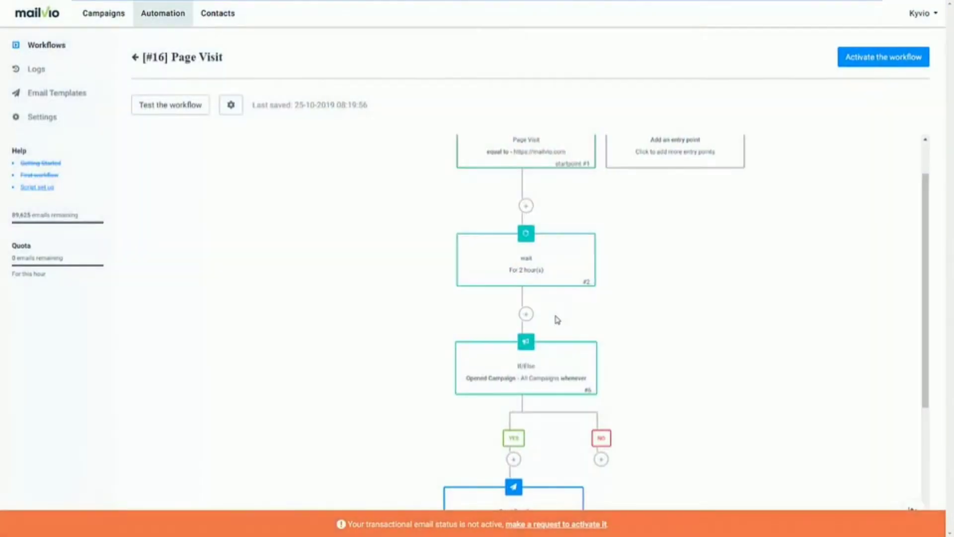
pyautogui.moveTo(543, 343)
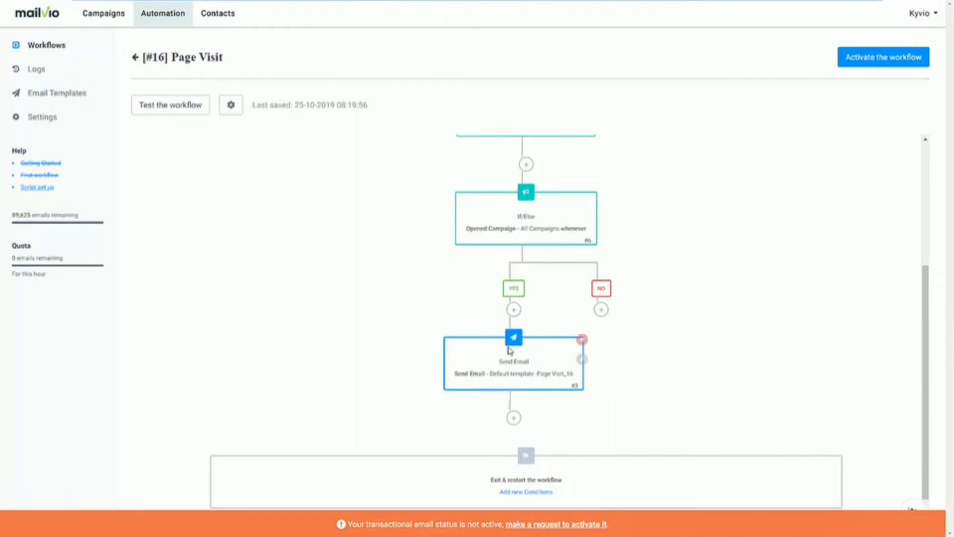
pyautogui.click(601, 309)
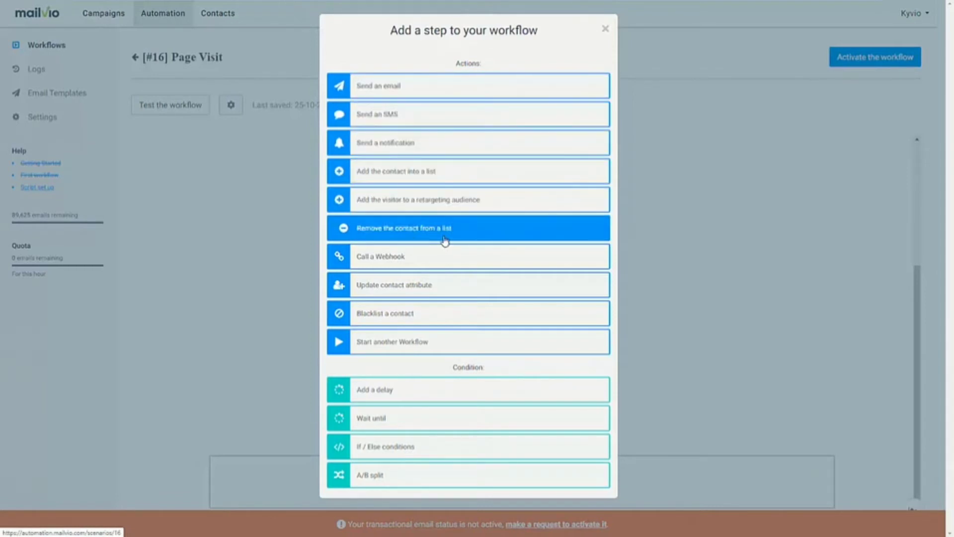
pyautogui.click(671, 253)
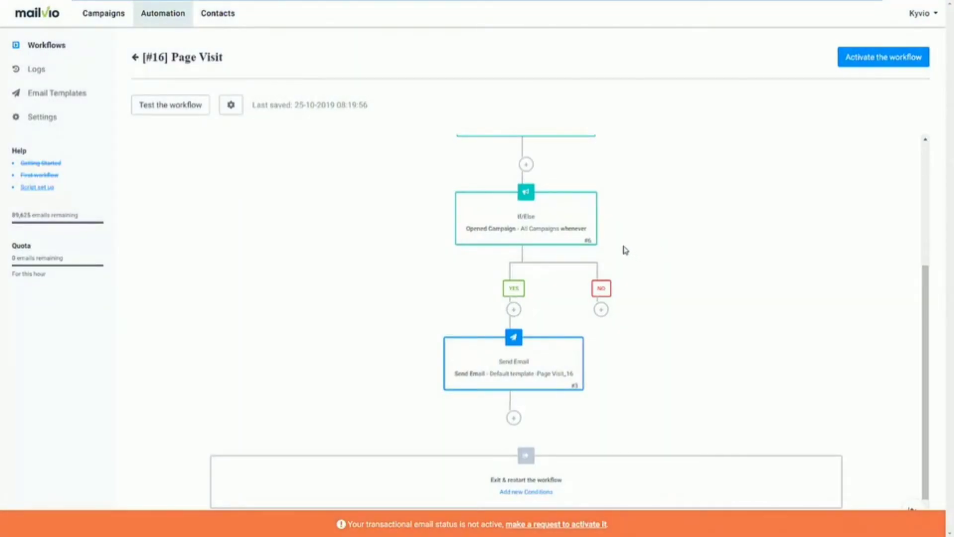
pyautogui.scroll(4, 625, 250)
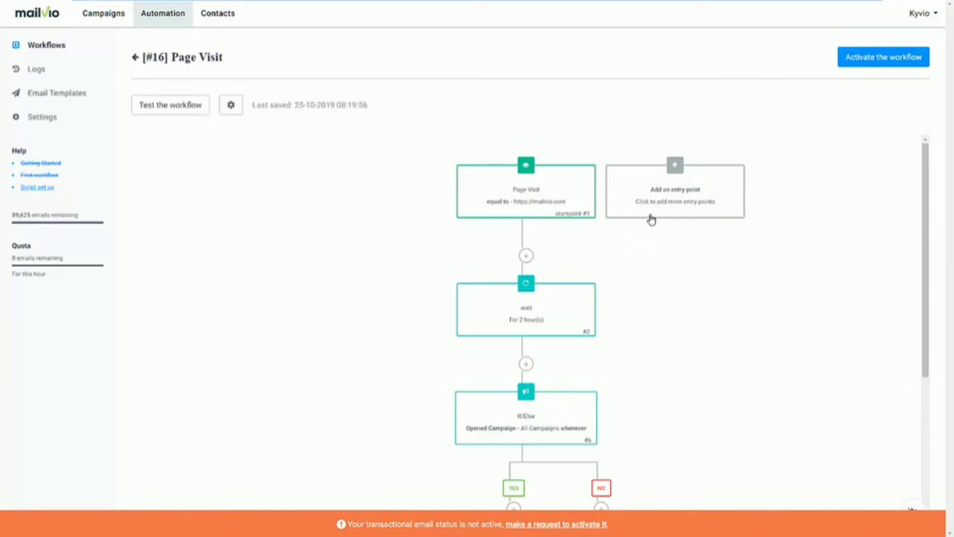
pyautogui.click(674, 172)
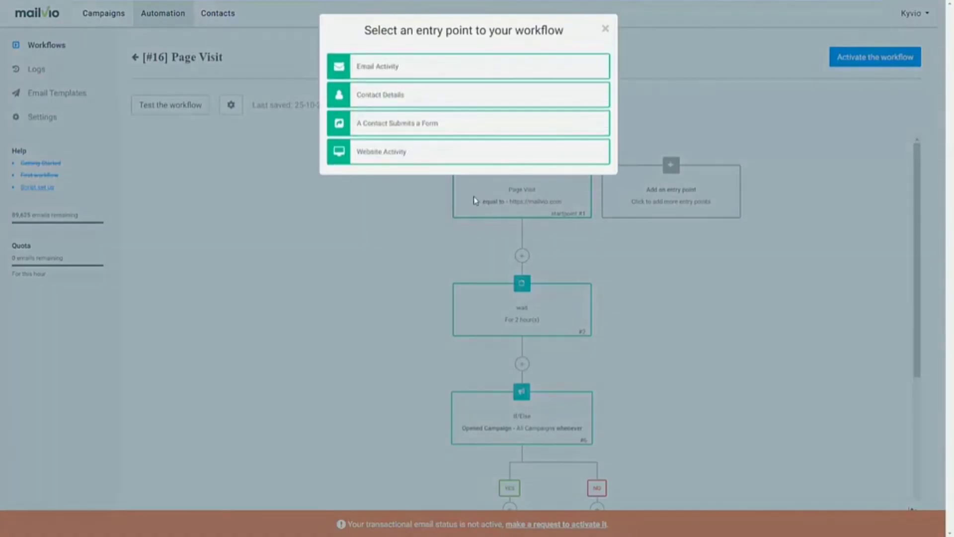
pyautogui.click(402, 79)
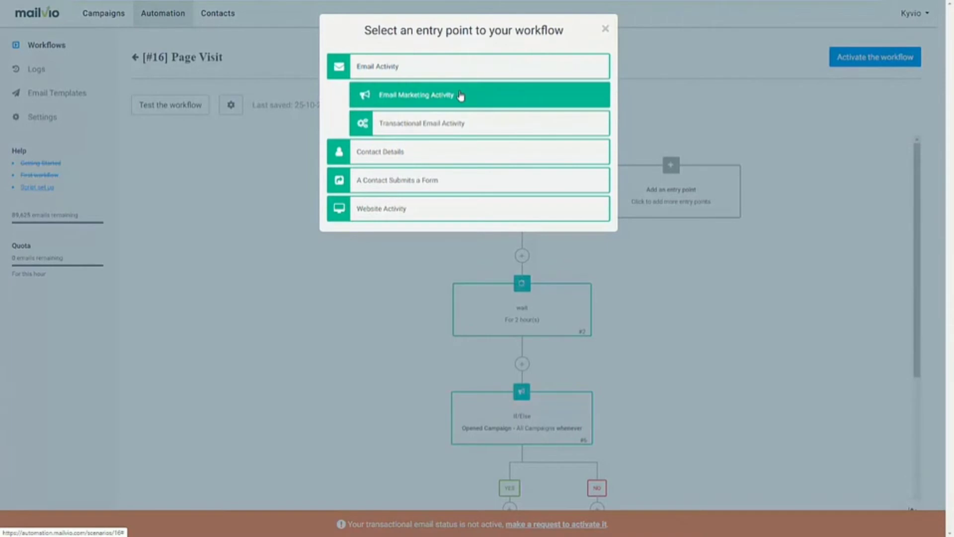
pyautogui.click(450, 105)
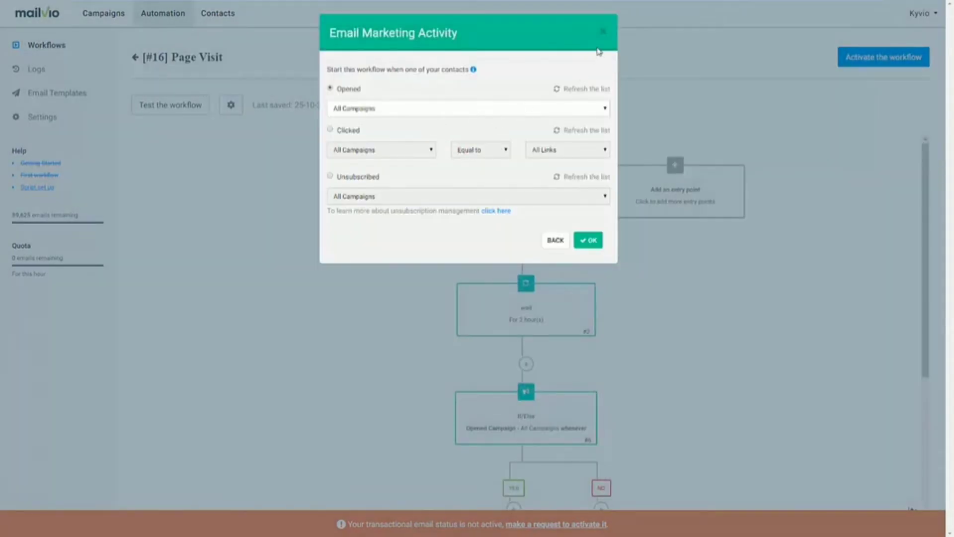
pyautogui.click(603, 32)
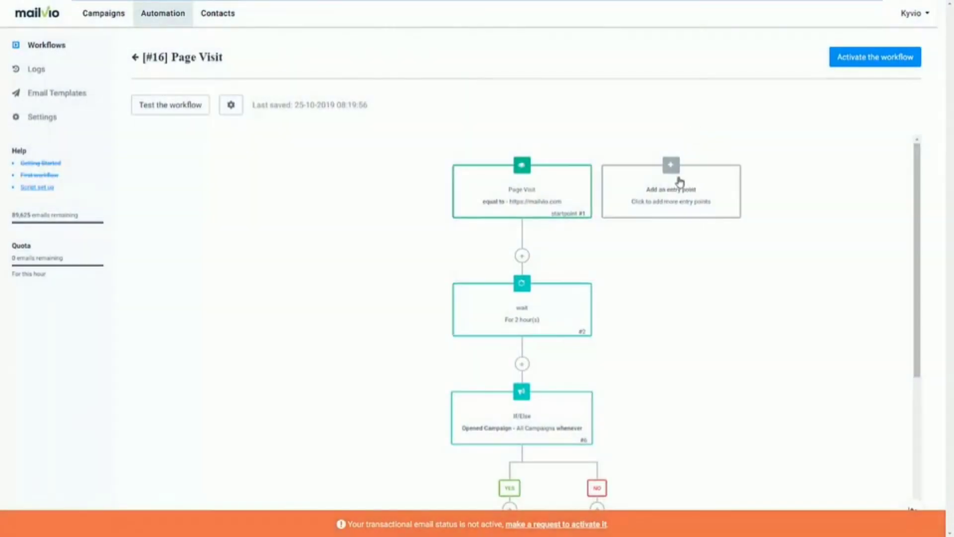
pyautogui.click(676, 185)
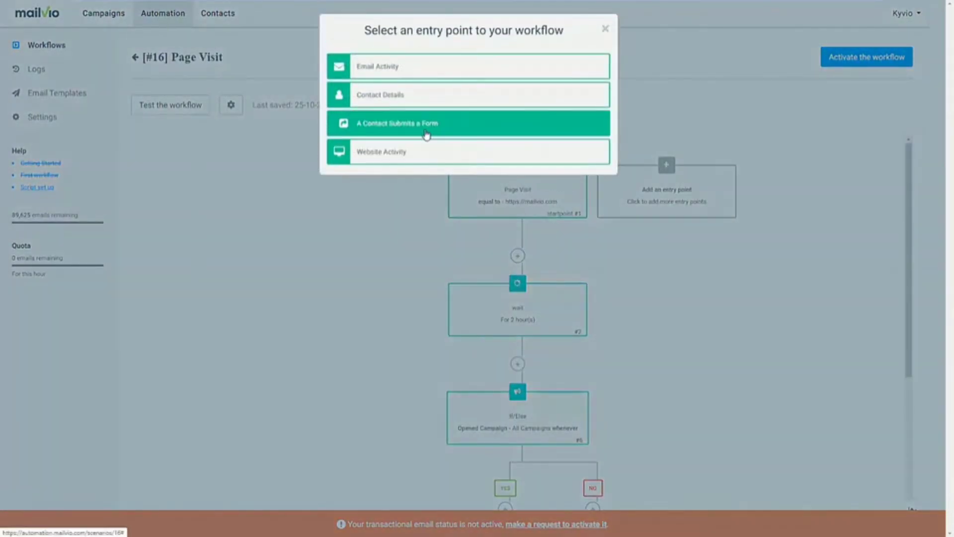
pyautogui.click(426, 160)
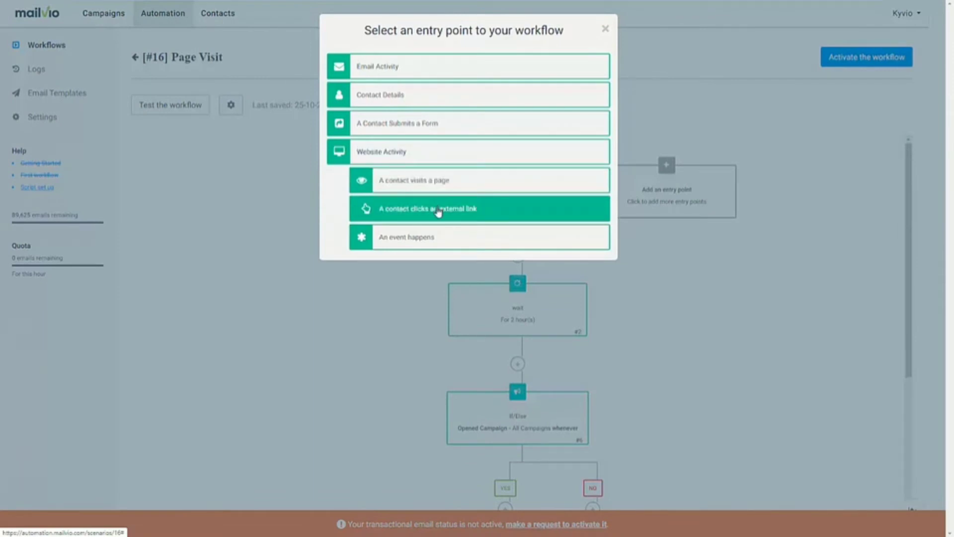
pyautogui.click(443, 184)
pyautogui.click(562, 150)
pyautogui.click(605, 28)
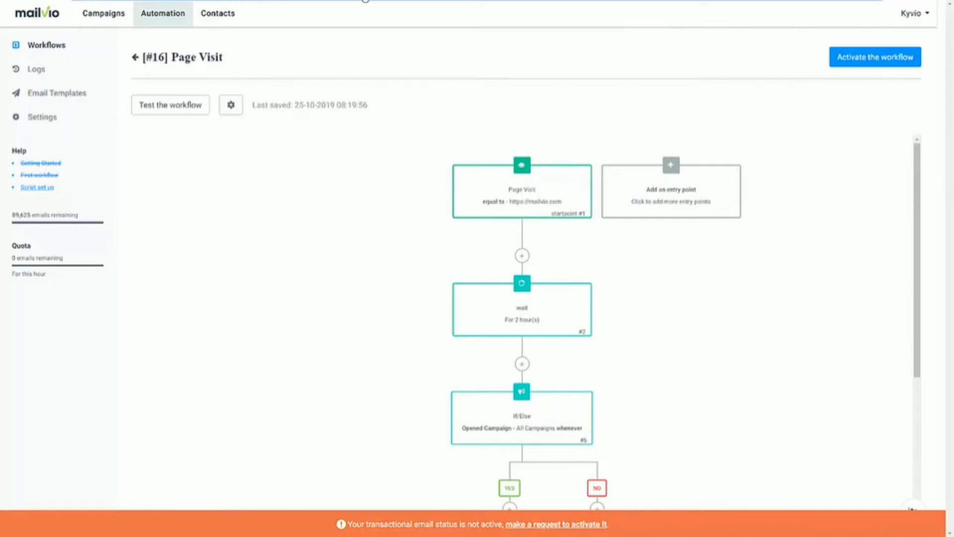
# Go to Campaigns, choosing 'Do it later' to keep the workflow inactive
pyautogui.click(101, 18)
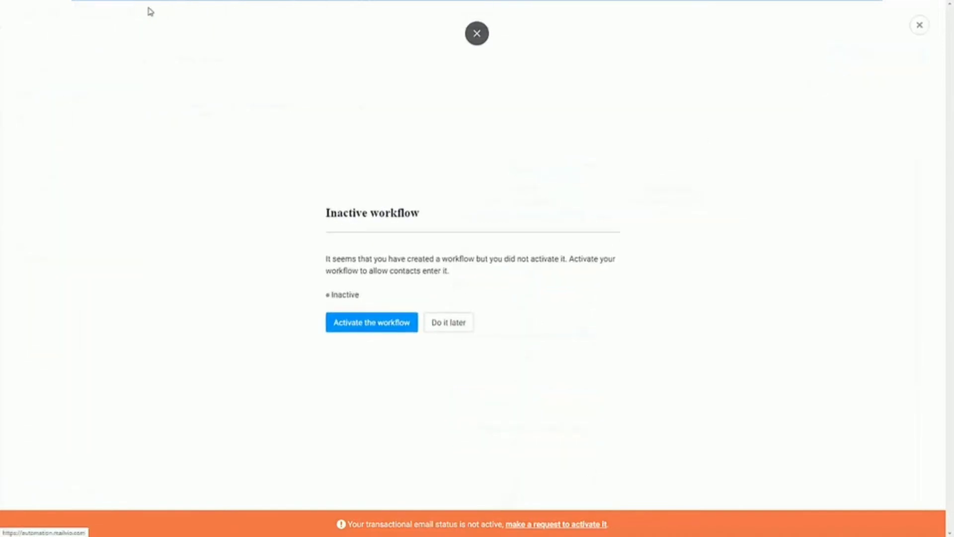
pyautogui.click(435, 330)
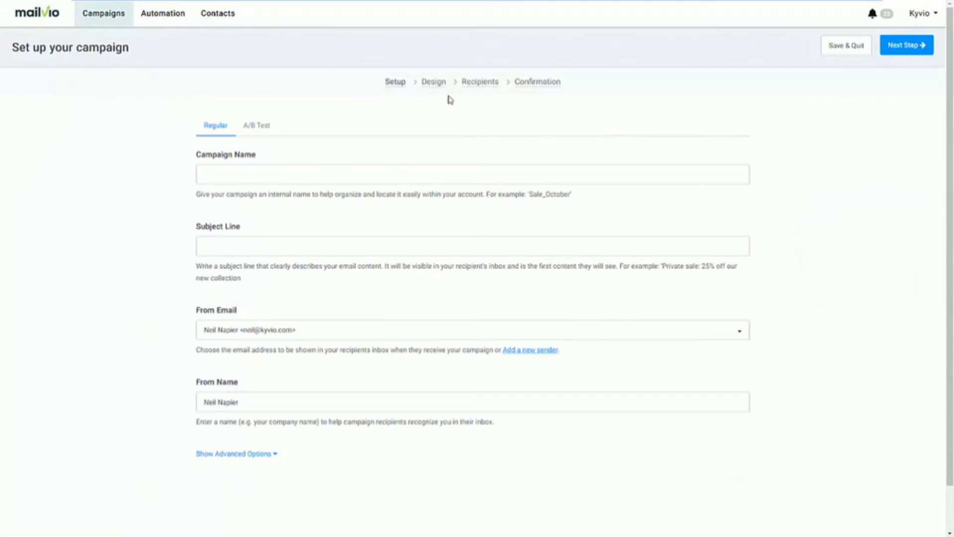
# Name the campaign 'Live Demo' with subject line 'This is a live demo'
pyautogui.click(285, 180)
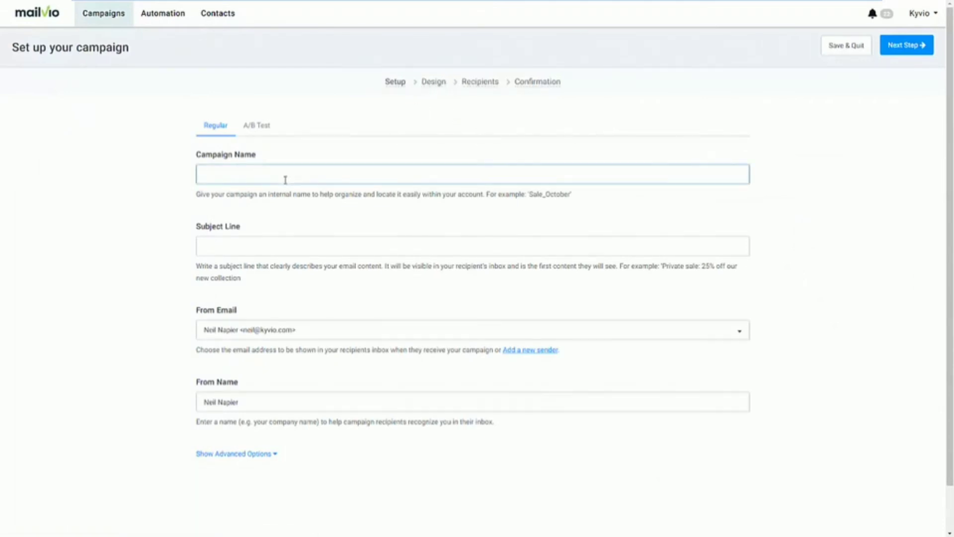
pyautogui.write('Live Demo')
pyautogui.press('Tab')
pyautogui.write('This')
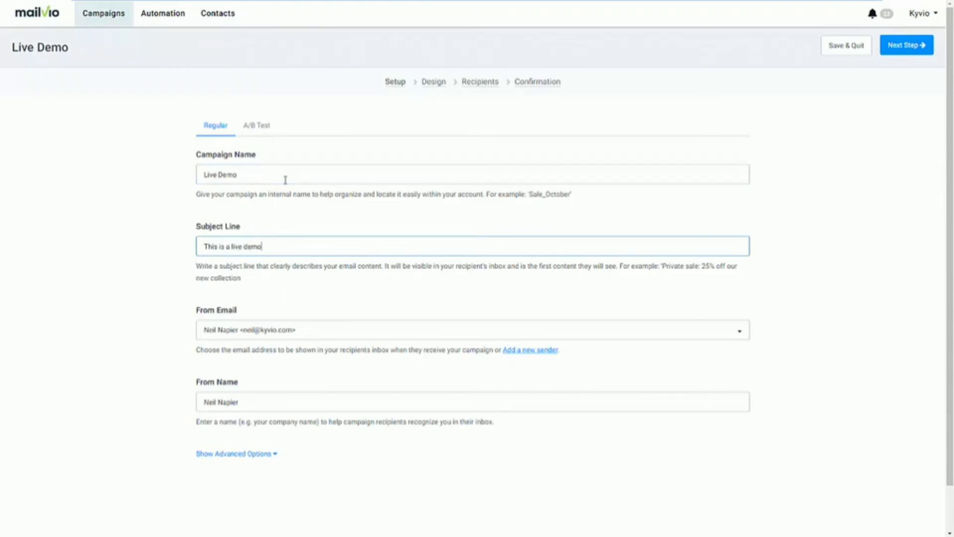
pyautogui.write(' is a live demo')
# Make it an A/B test with subject line B 'This demo rocks!'
pyautogui.click(250, 454)
pyautogui.scroll(-4, 295, 461)
pyautogui.scroll(5, 296, 461)
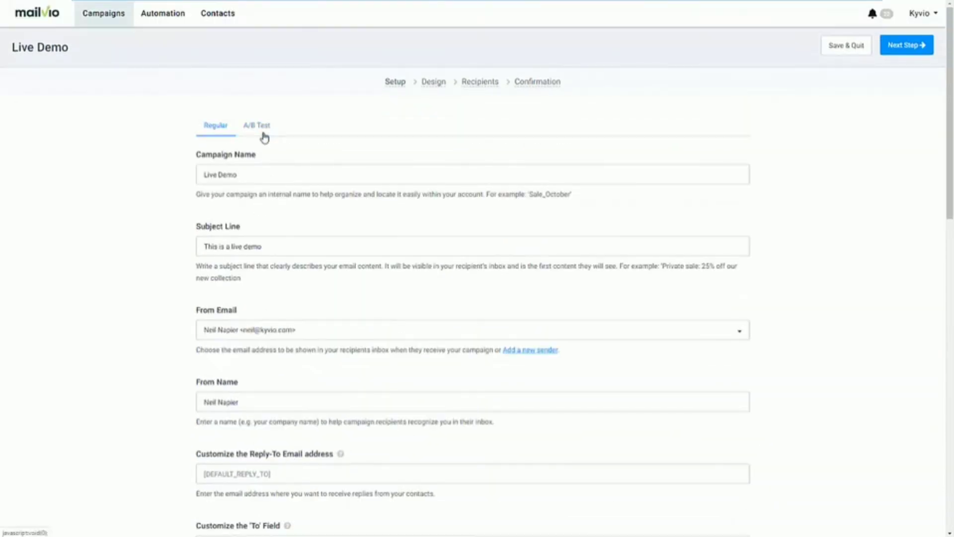
pyautogui.click(263, 128)
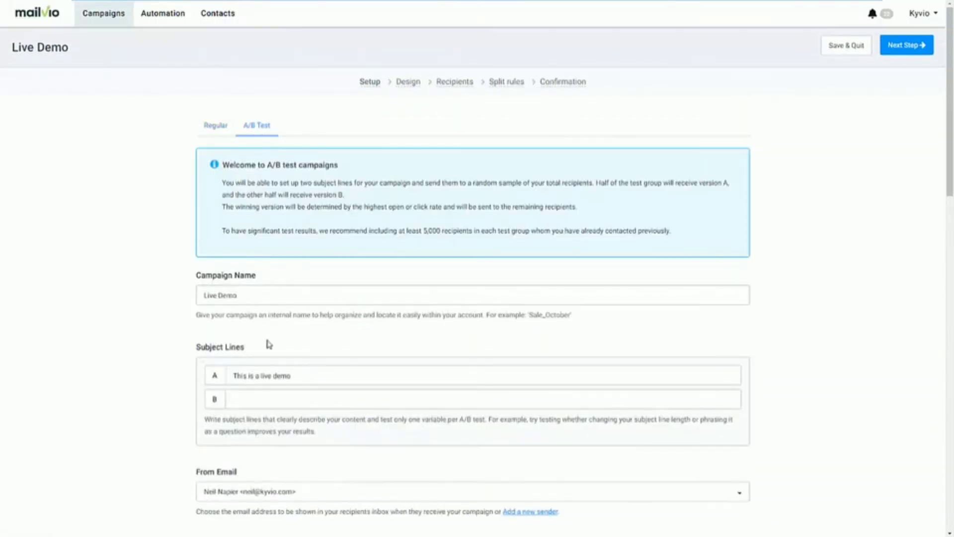
pyautogui.click(273, 392)
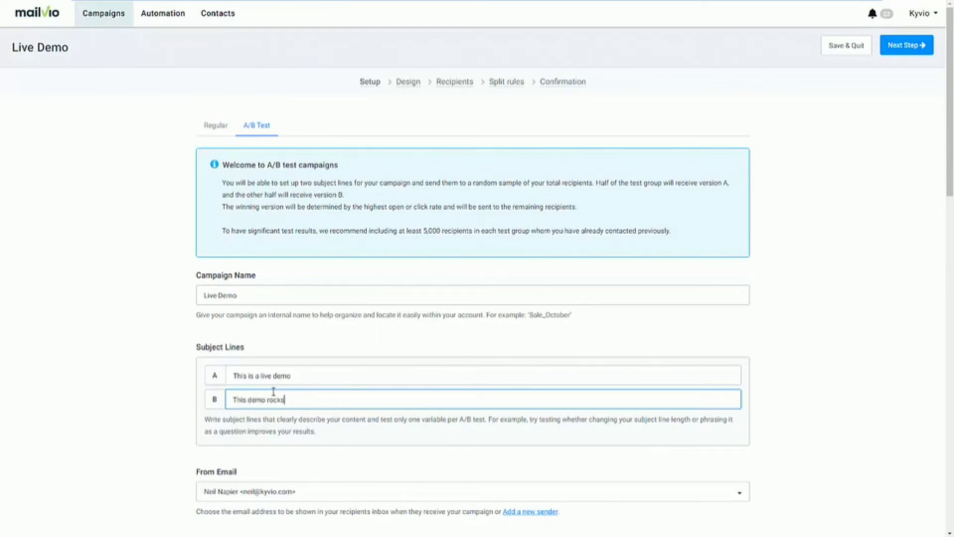
pyautogui.scroll(-4, 345, 451)
pyautogui.scroll(2, 607, 359)
pyautogui.scroll(2, 607, 359)
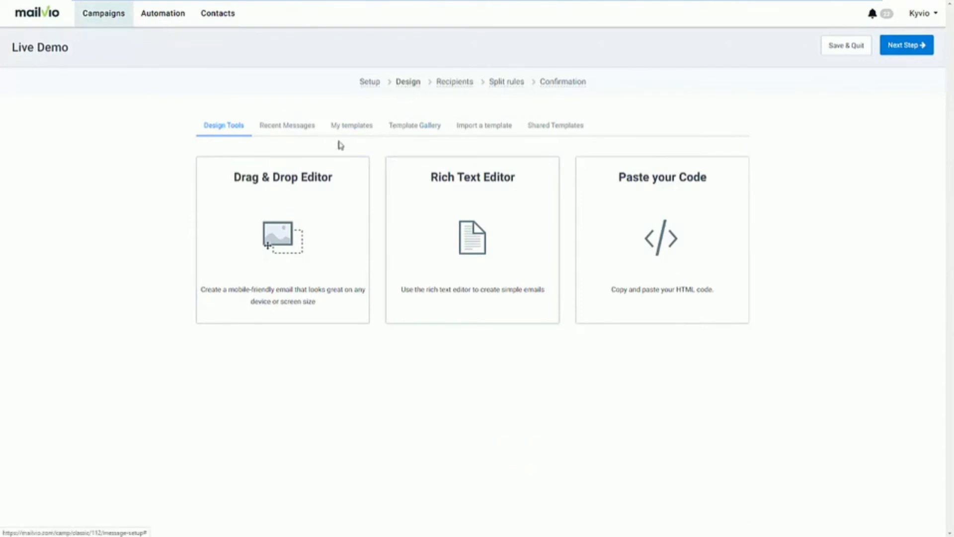
# Browse the ready-made template gallery, then return to the email editor choices
pyautogui.click(439, 132)
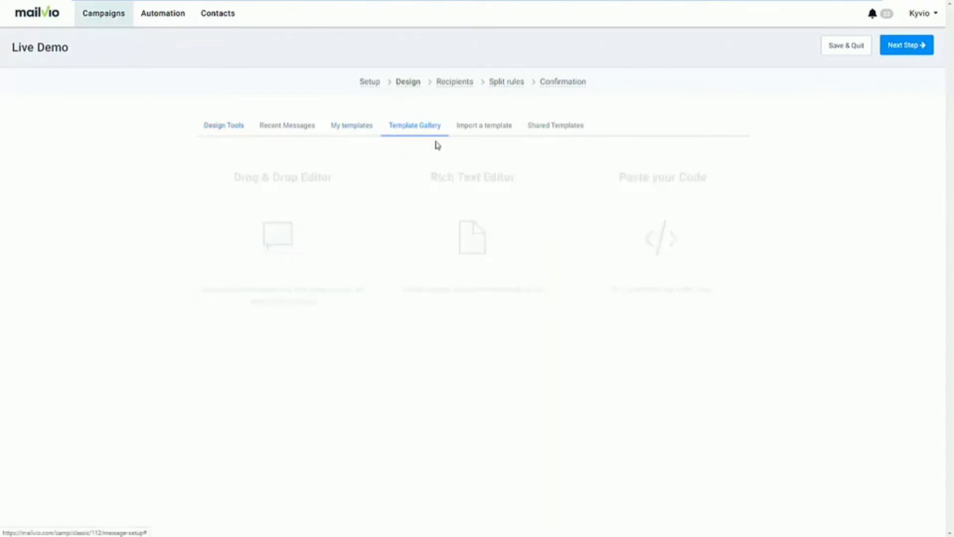
pyautogui.scroll(-2, 380, 306)
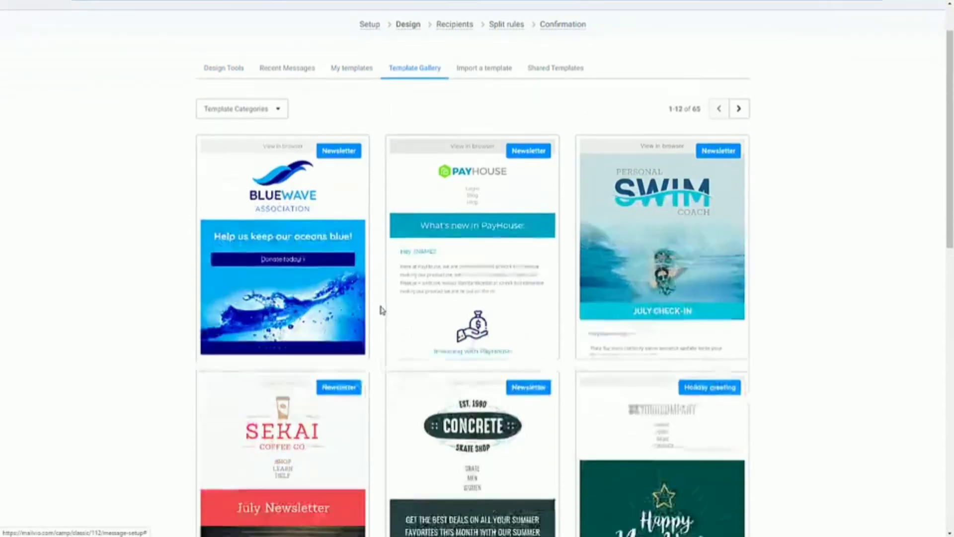
pyautogui.scroll(-7, 378, 318)
pyautogui.scroll(6, 375, 320)
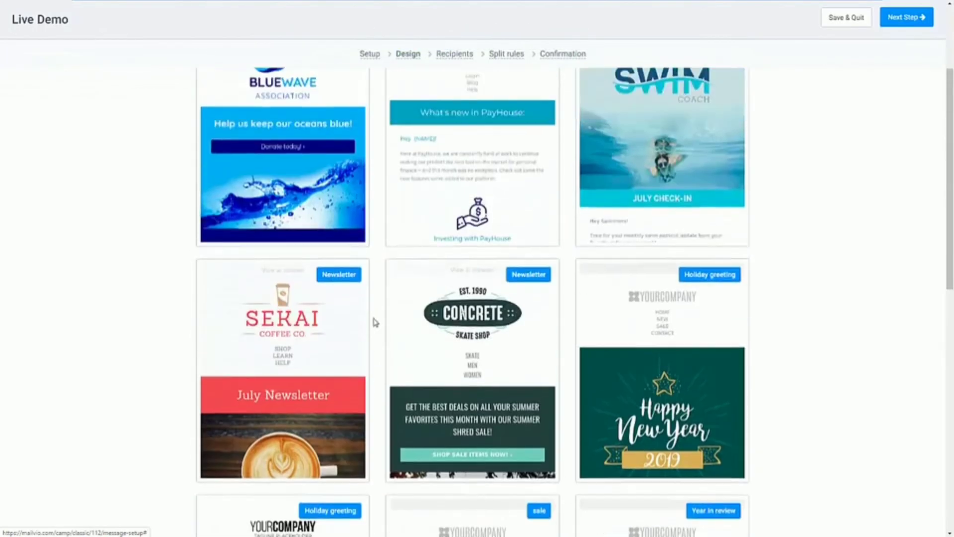
pyautogui.scroll(-9, 374, 320)
pyautogui.scroll(-2, 372, 322)
pyautogui.scroll(15, 371, 318)
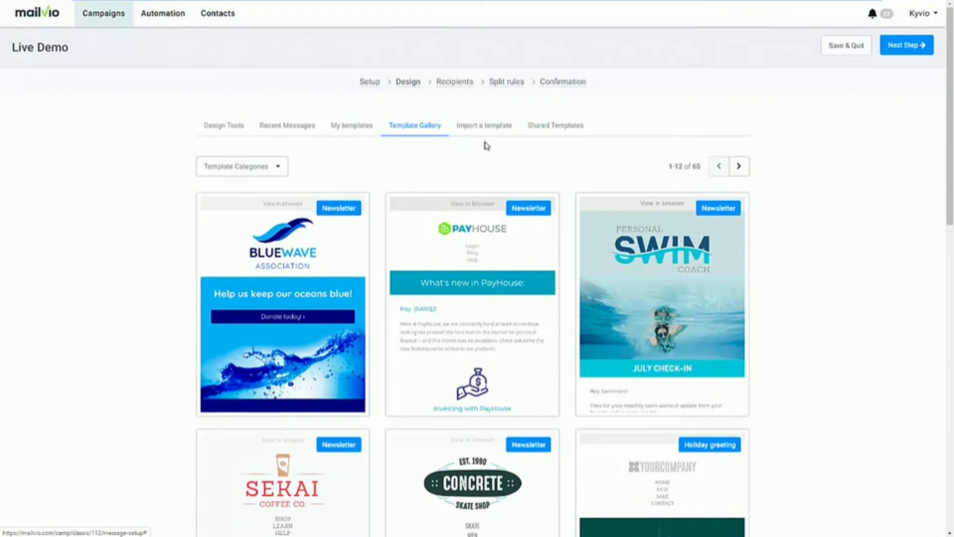
pyautogui.click(245, 135)
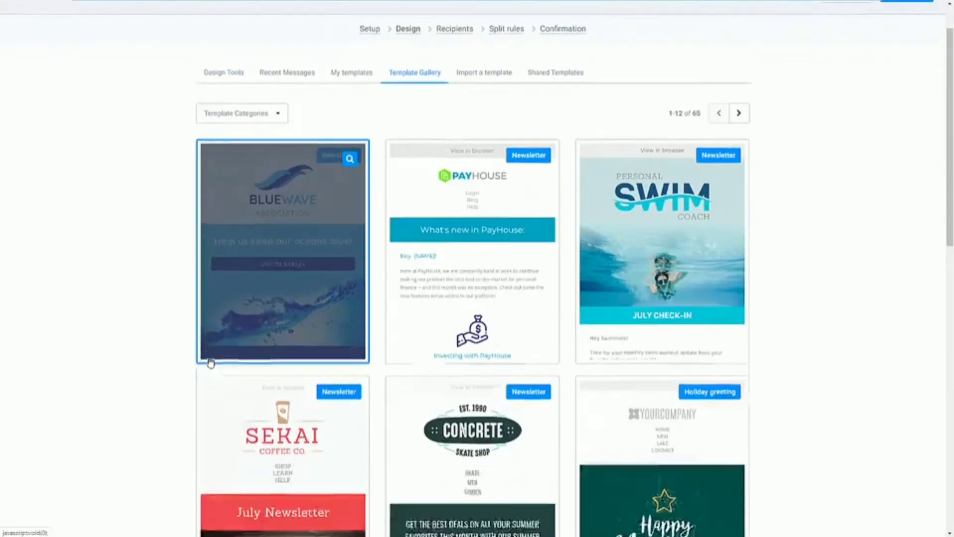
pyautogui.scroll(-5, 202, 362)
pyautogui.scroll(3, 701, 217)
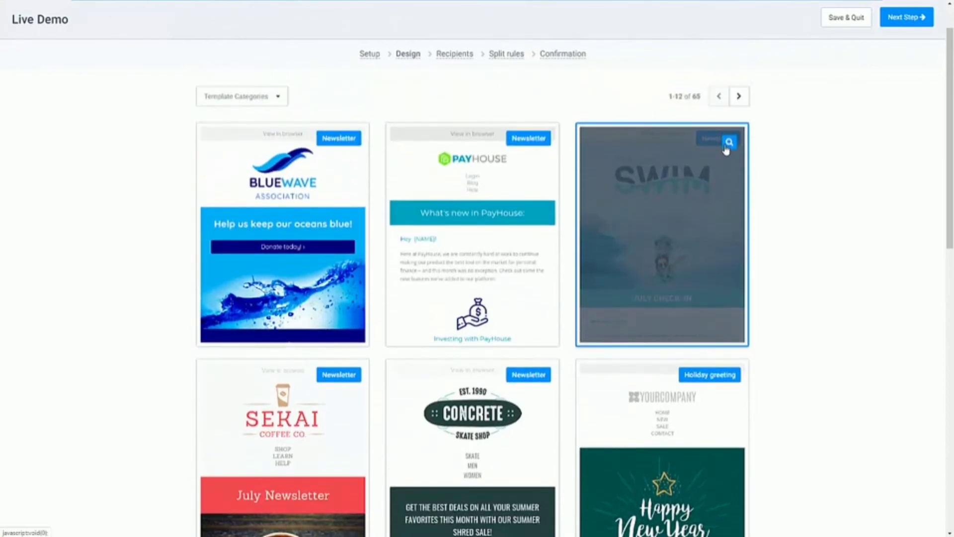
# Preview the Personal Swim Coach July Check-In template and select it for the email
pyautogui.click(728, 143)
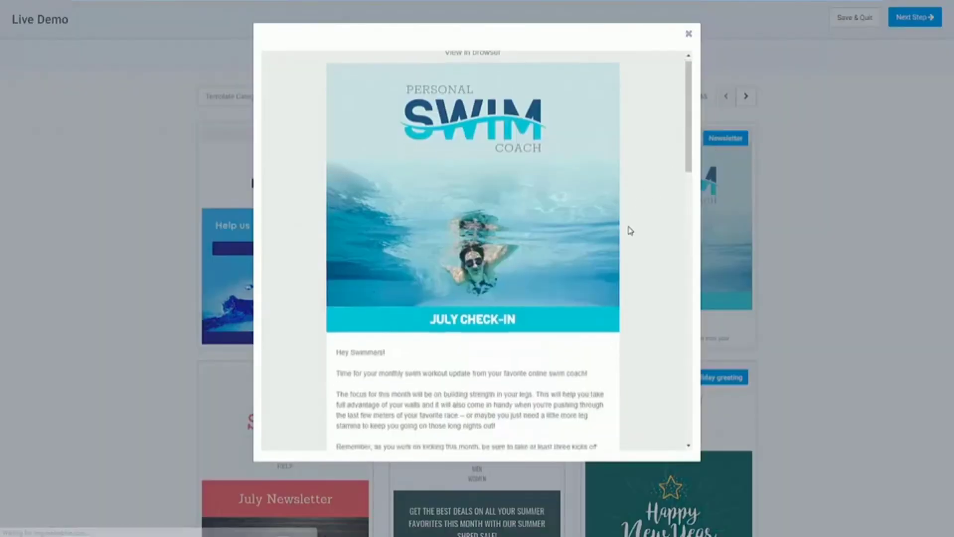
pyautogui.scroll(-5, 629, 229)
pyautogui.scroll(-10, 629, 231)
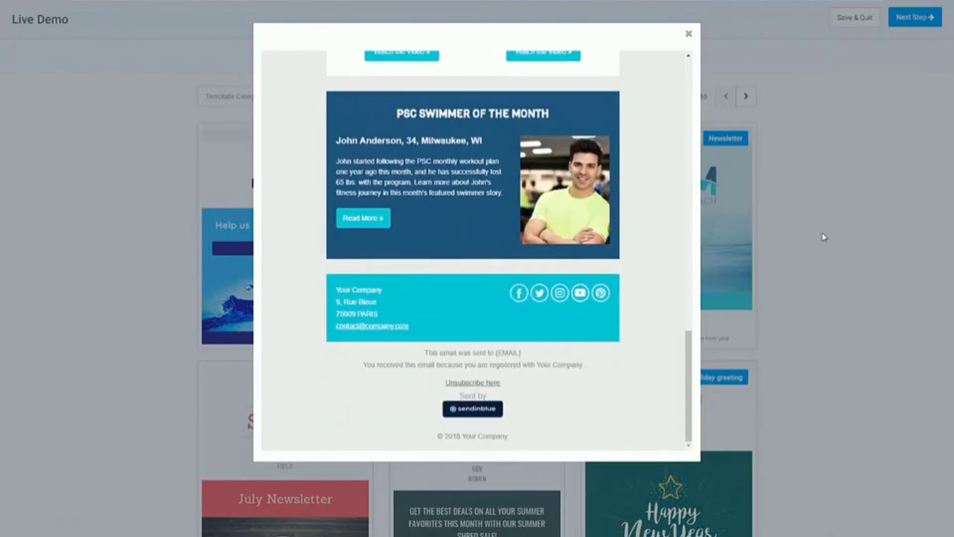
pyautogui.click(744, 212)
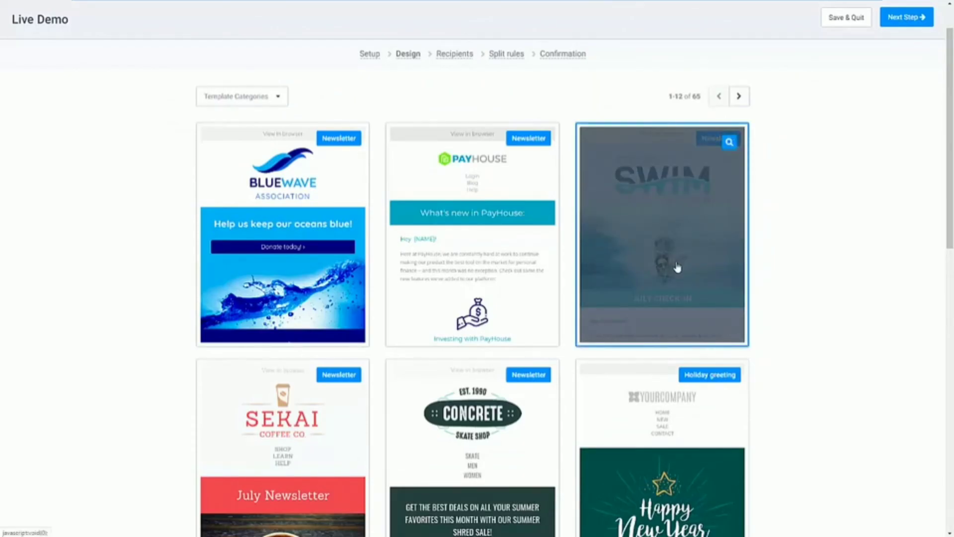
pyautogui.click(907, 17)
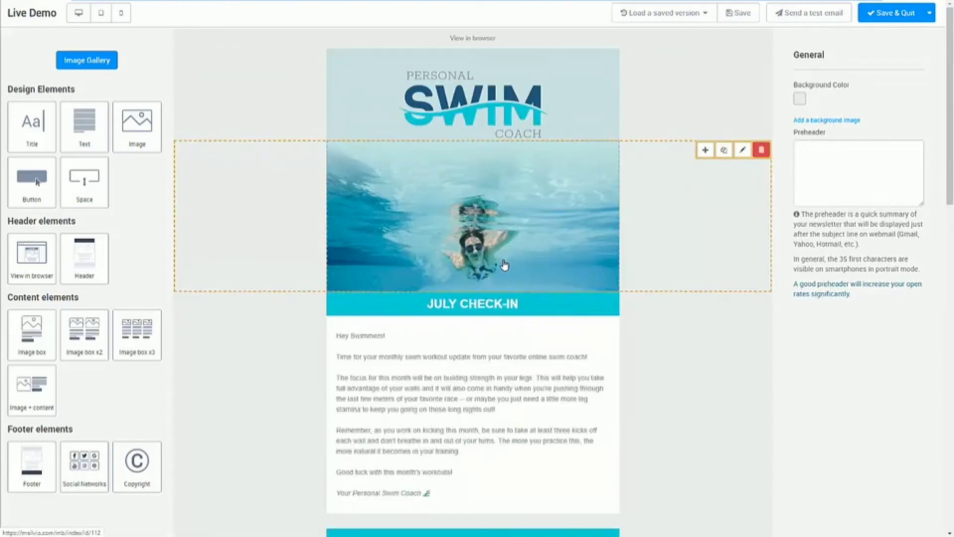
# Review the Swim Coach email in the drag-and-drop editor, then Save & Quit
pyautogui.scroll(-3, 490, 355)
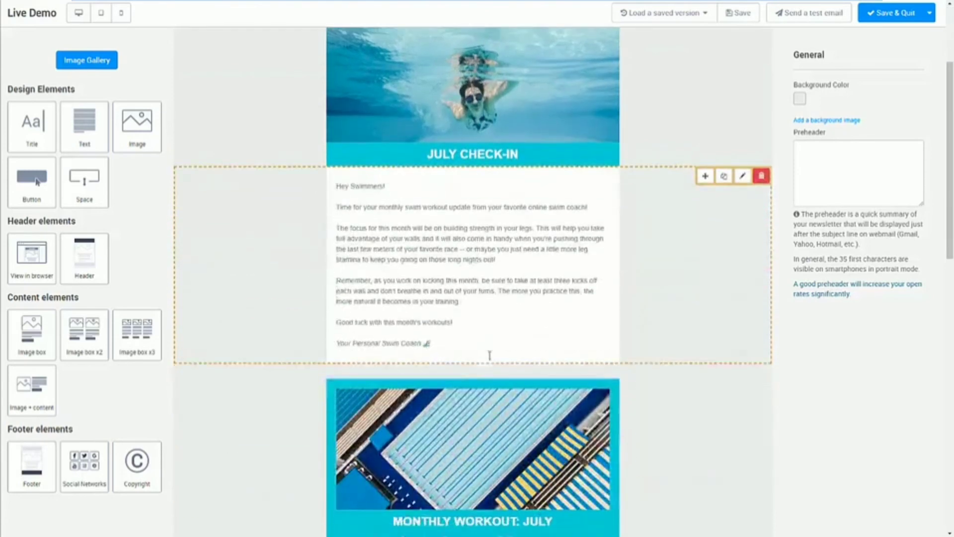
pyautogui.scroll(-5, 466, 314)
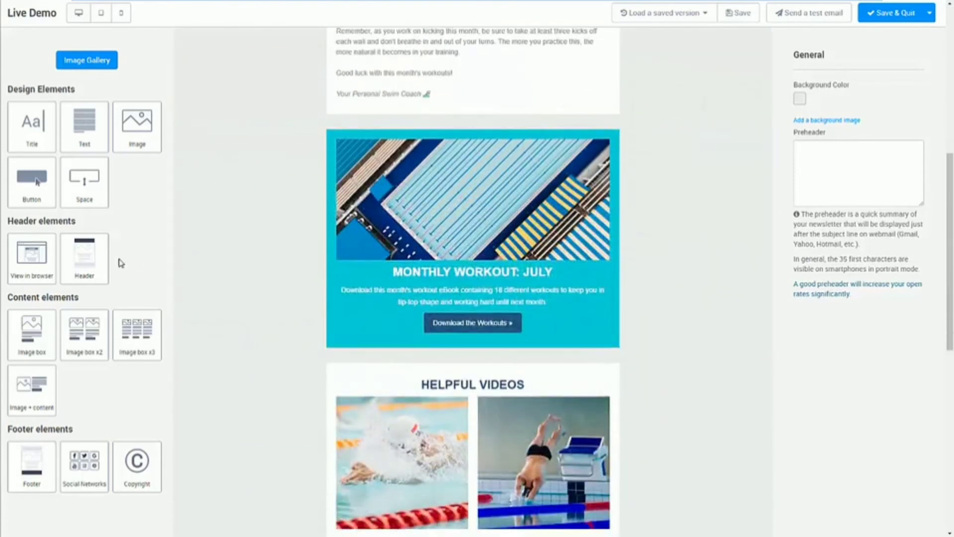
pyautogui.scroll(-2, 109, 395)
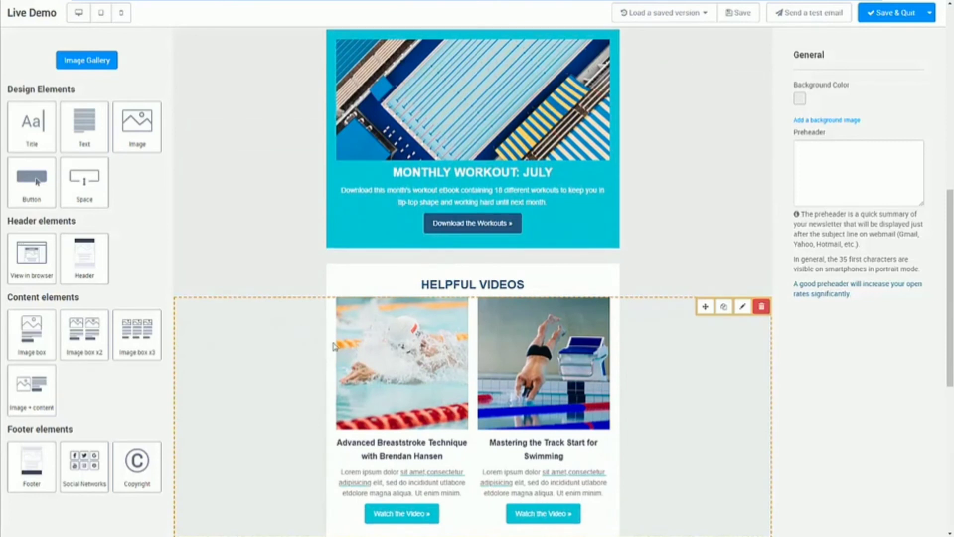
pyautogui.scroll(5, 621, 217)
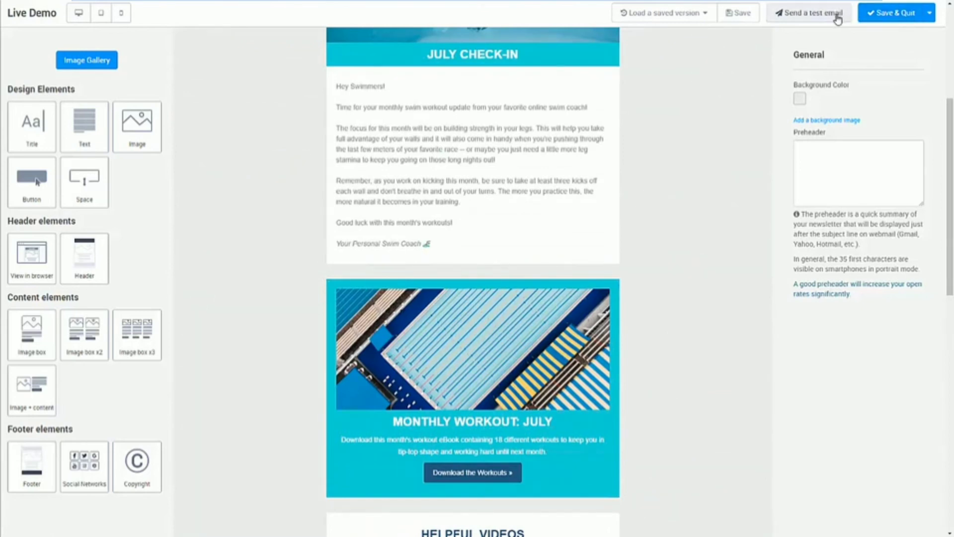
pyautogui.click(896, 14)
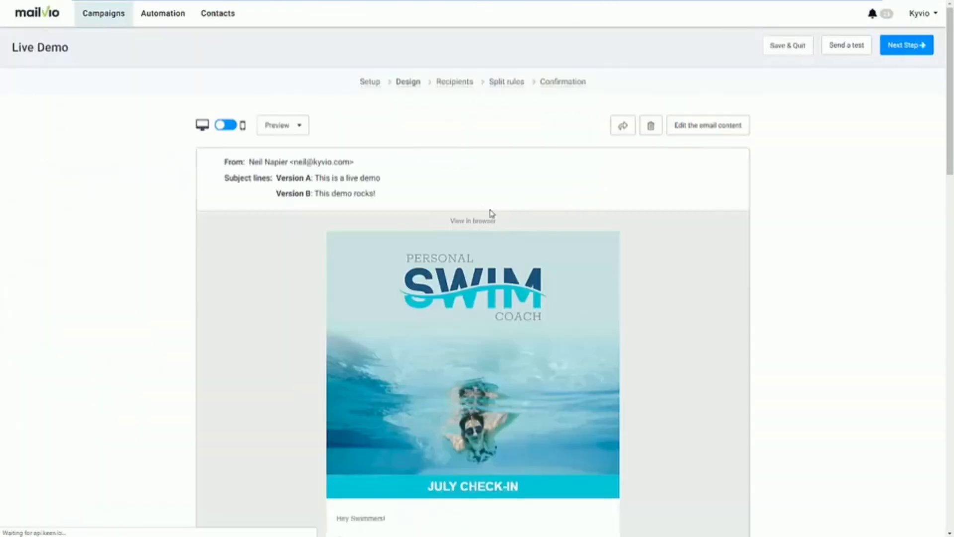
# Scroll through the swim email design, step ahead to Recipients, then return to Design
pyautogui.scroll(-1, 666, 283)
pyautogui.scroll(-15, 666, 283)
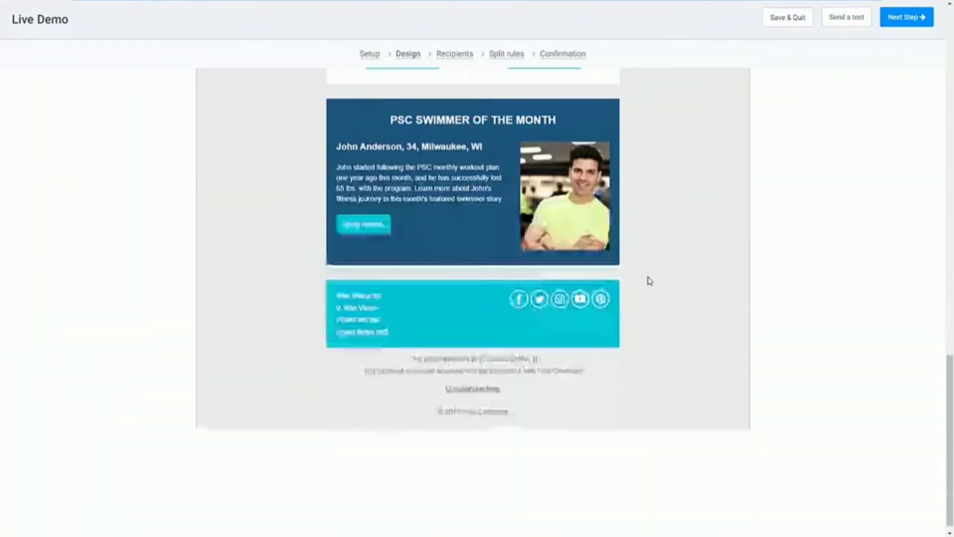
pyautogui.scroll(16, 645, 283)
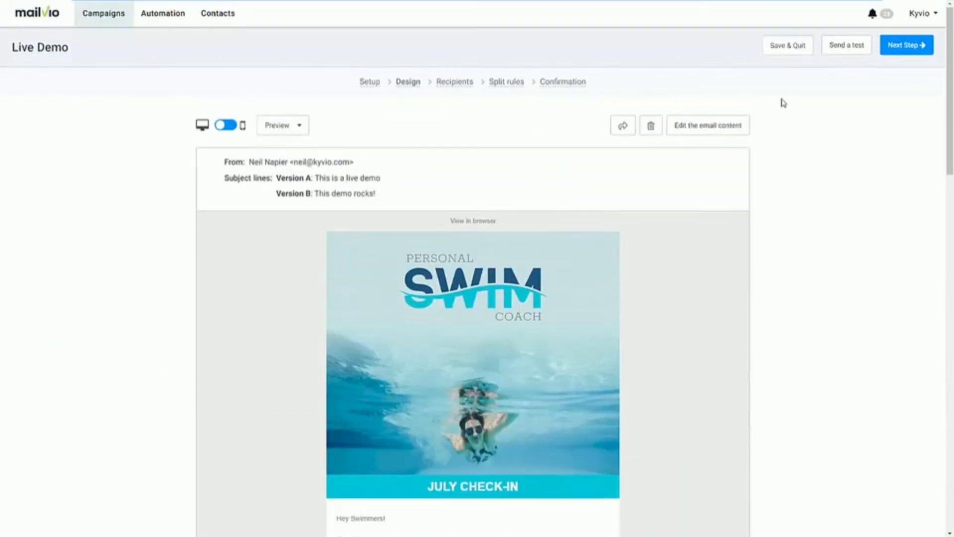
pyautogui.click(903, 45)
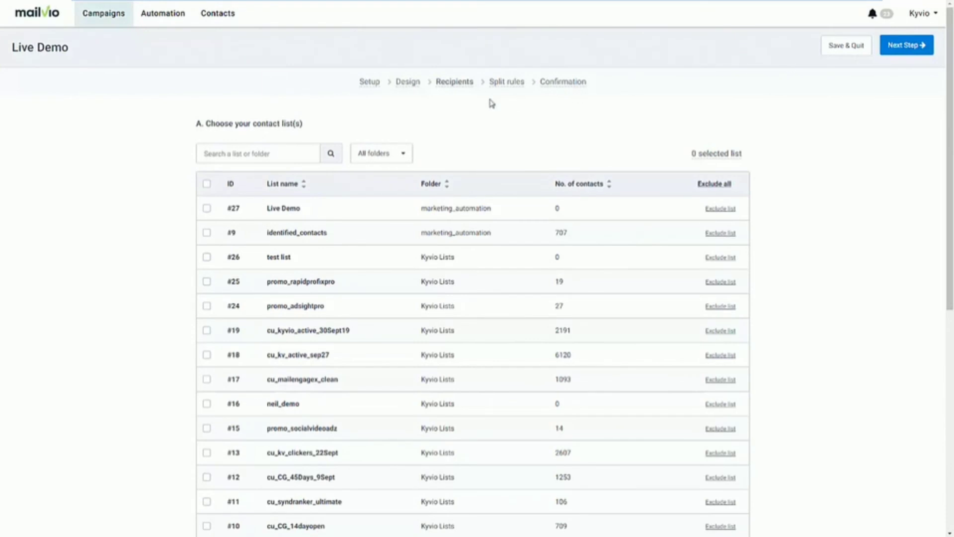
pyautogui.click(410, 83)
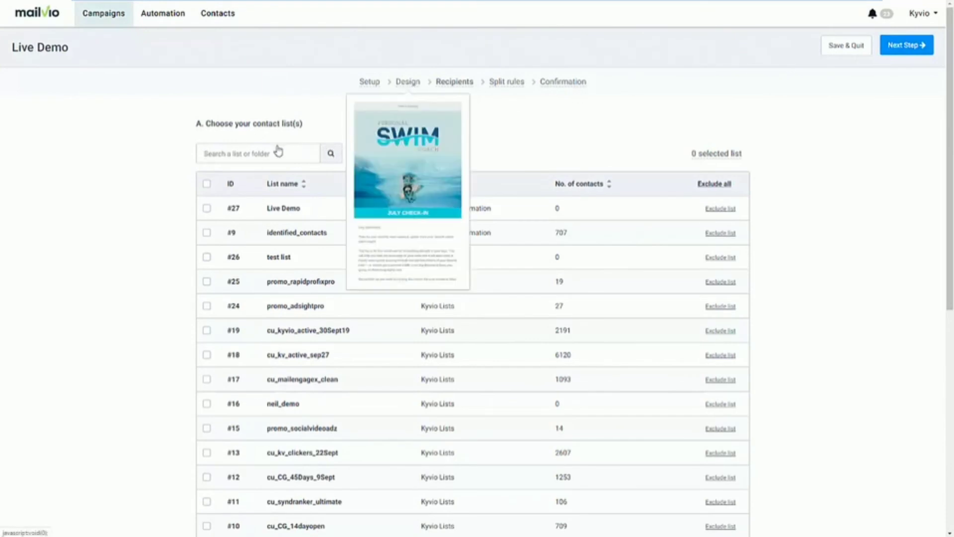
# Preview the swim email in mobile view, check the preview options, and proceed to Recipients
pyautogui.click(239, 128)
pyautogui.scroll(-5, 440, 297)
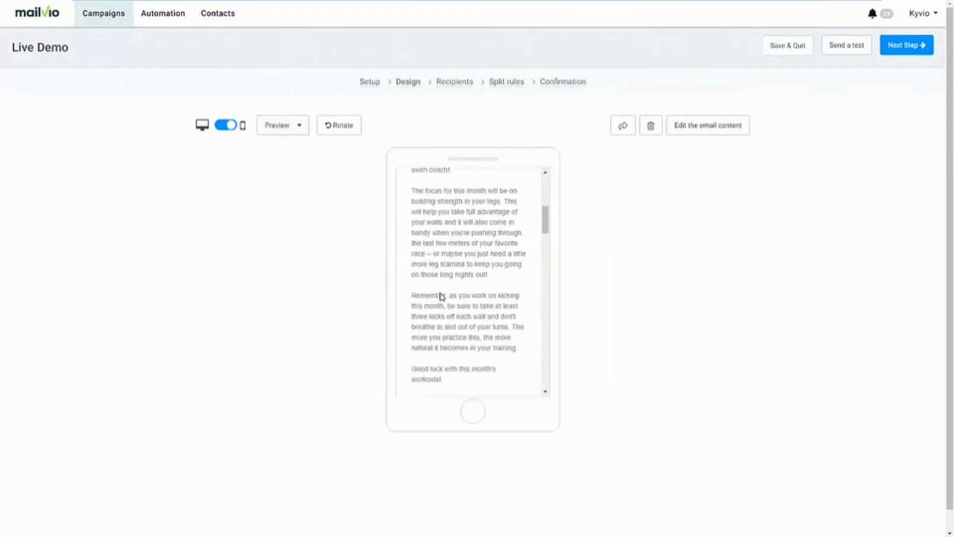
pyautogui.scroll(-5, 440, 296)
pyautogui.click(294, 127)
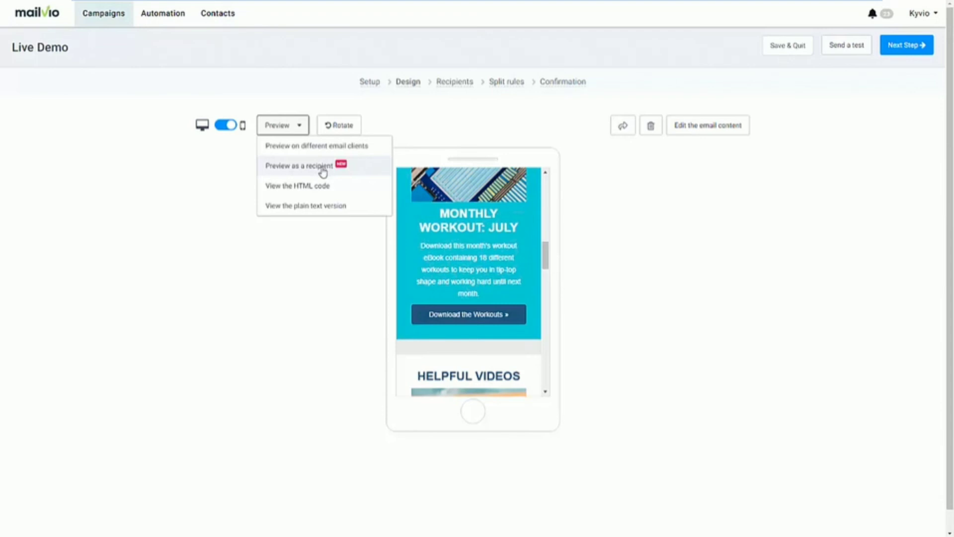
pyautogui.click(586, 189)
pyautogui.click(899, 47)
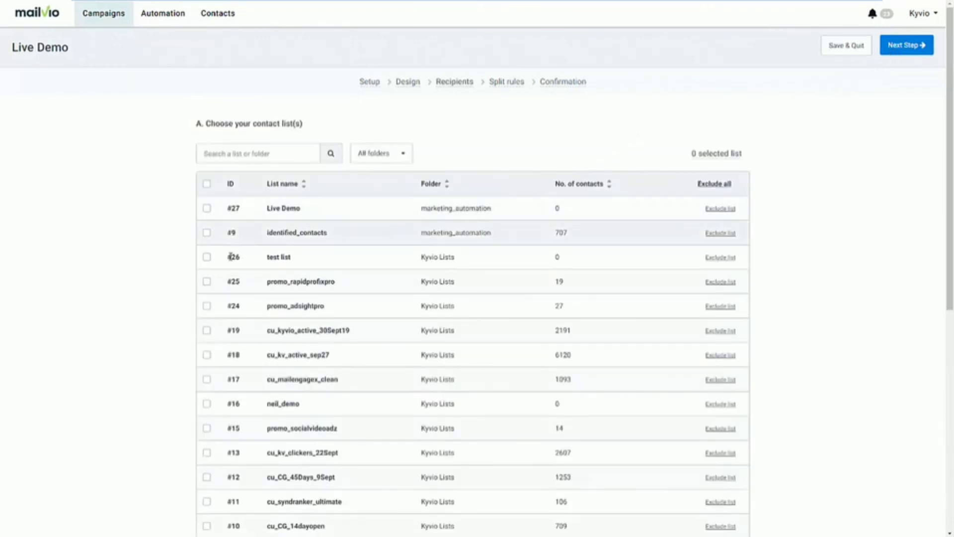
# Select all contact lists except cu_kvio_active_30Sept19 and cu_kv_active_sep27, and refresh the recipient count
pyautogui.click(206, 183)
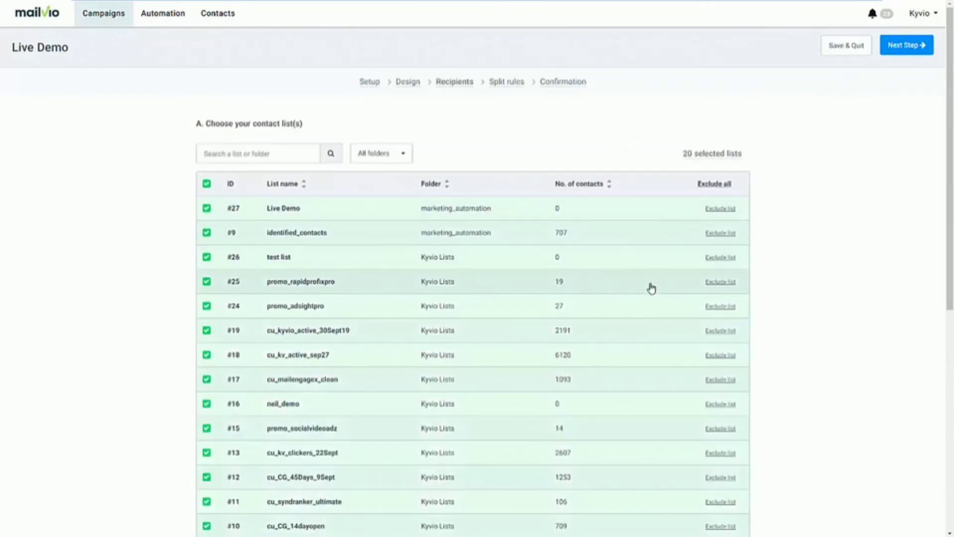
pyautogui.click(721, 354)
pyautogui.click(719, 331)
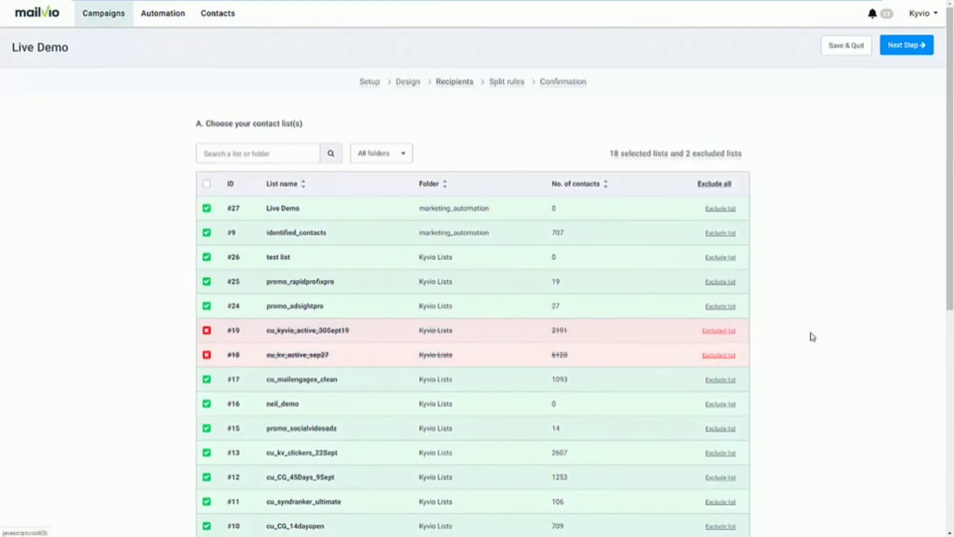
pyautogui.scroll(-6, 811, 336)
pyautogui.scroll(-2, 397, 452)
pyautogui.click(428, 407)
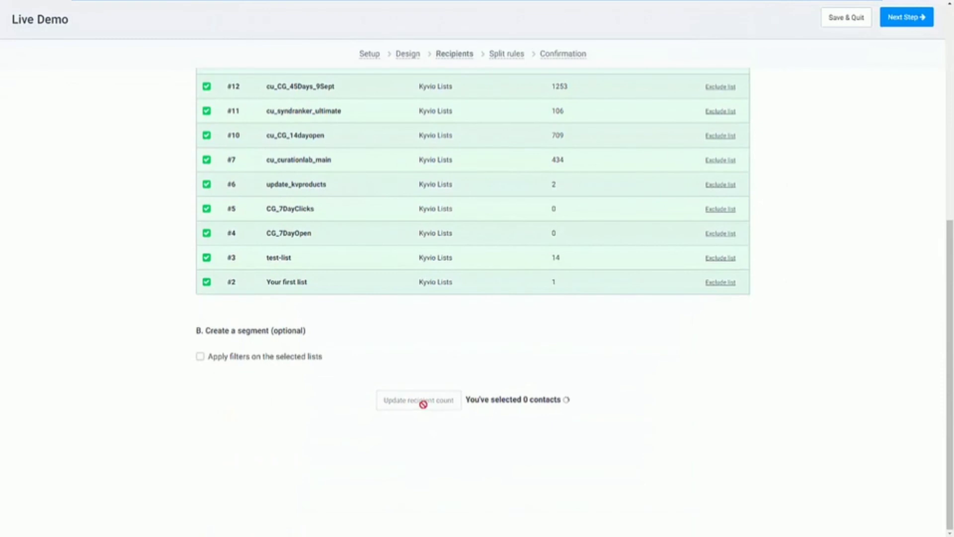
# Apply the email-readers segment filter, recalculate the recipient count, and continue to split rules
pyautogui.click(273, 363)
pyautogui.scroll(-2, 390, 417)
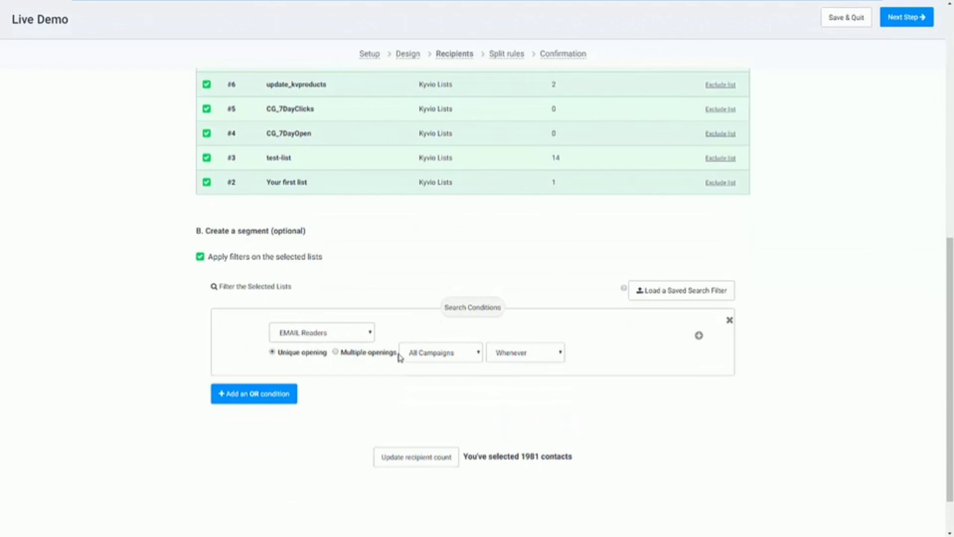
pyautogui.click(423, 457)
pyautogui.scroll(10, 656, 366)
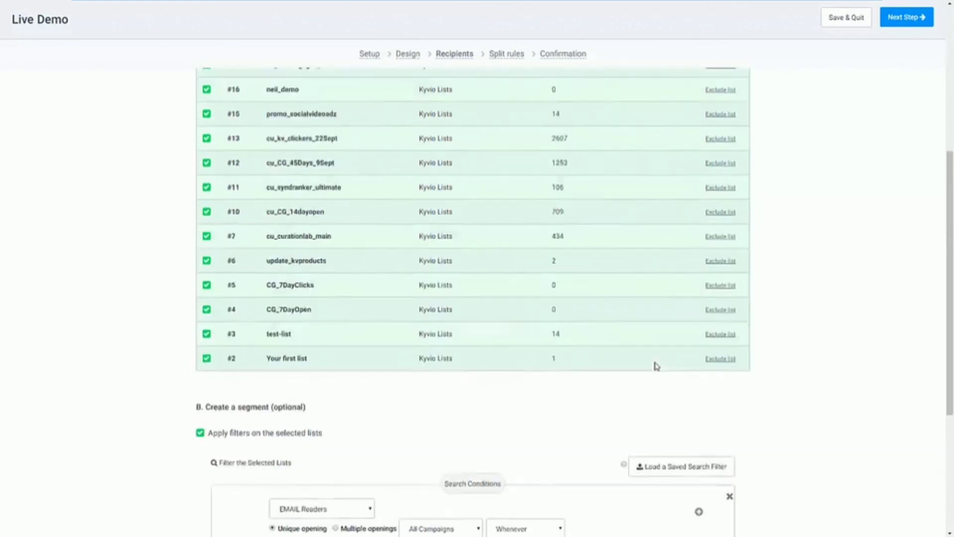
pyautogui.click(902, 50)
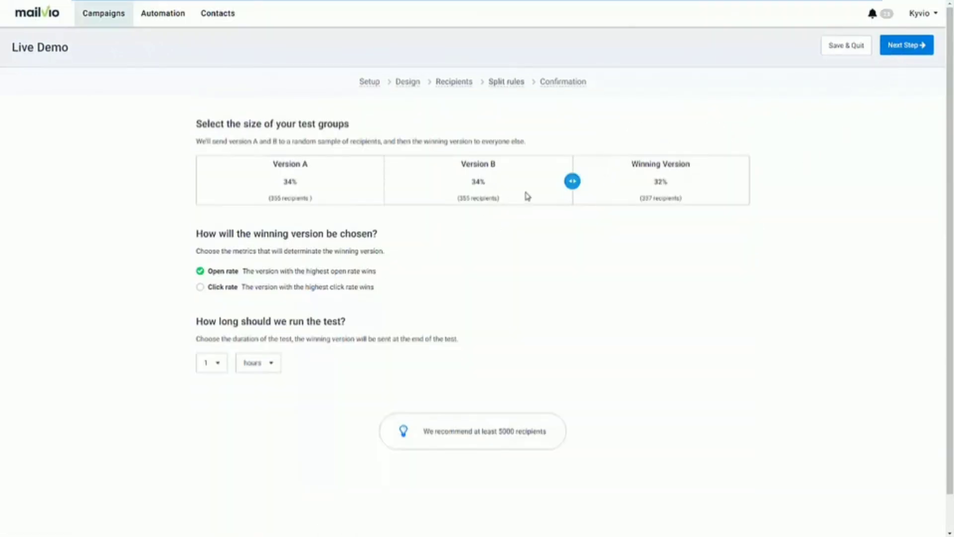
# Set test groups to 31/31/38%, choose the winner by click rate, and run a 2-hour test
pyautogui.moveTo(572, 181); pyautogui.dragTo(538, 182)
pyautogui.click(203, 288)
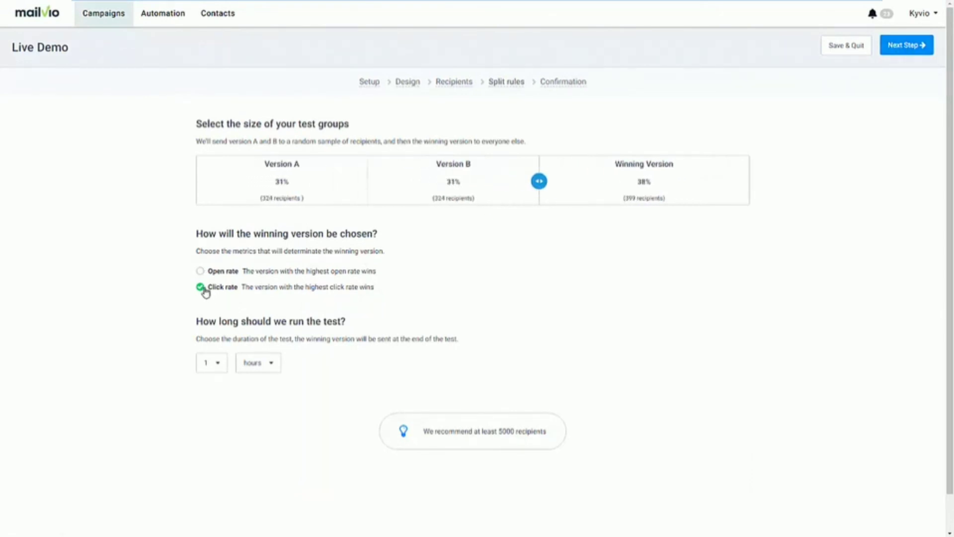
pyautogui.click(210, 367)
pyautogui.click(212, 405)
pyautogui.click(903, 47)
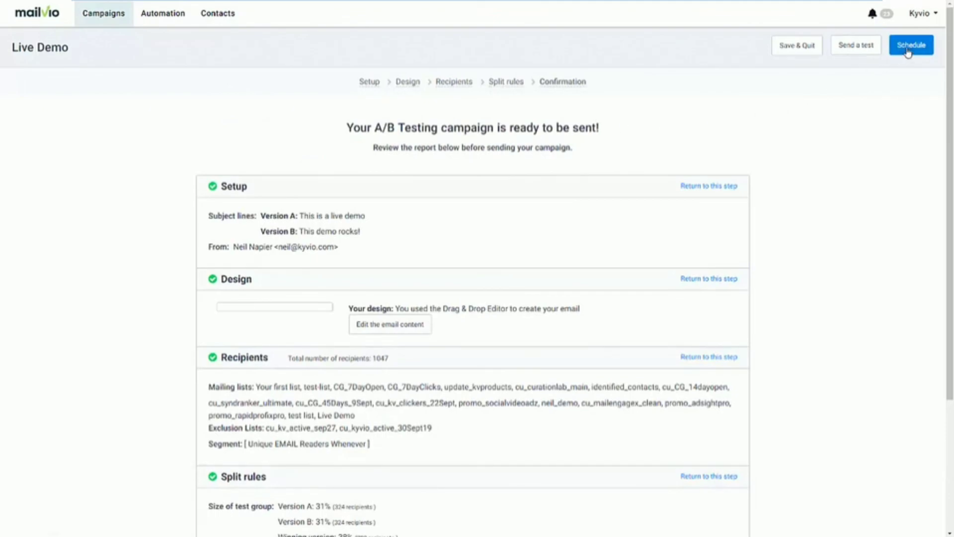
# Review the Schedule Campaign options, cancel without scheduling, and return to the Email campaigns list
pyautogui.click(909, 52)
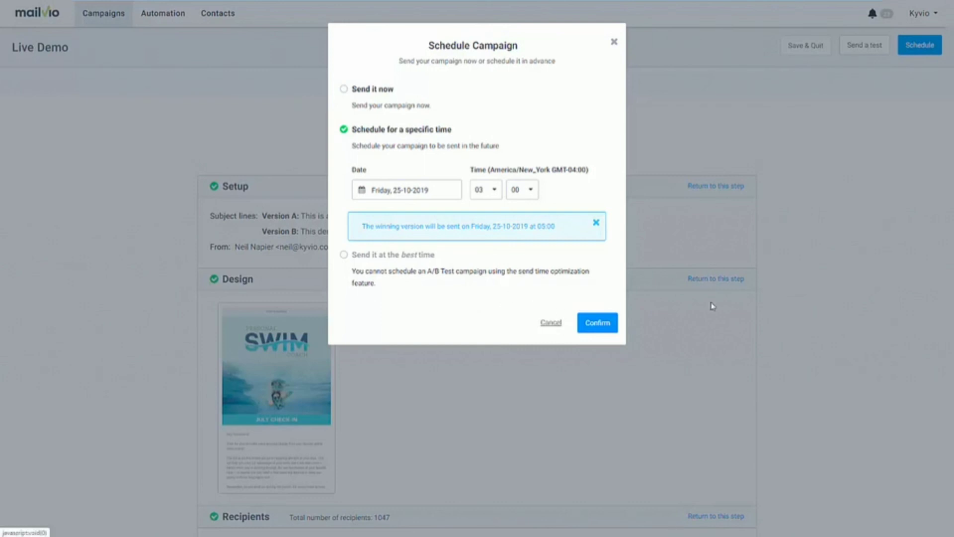
pyautogui.click(773, 295)
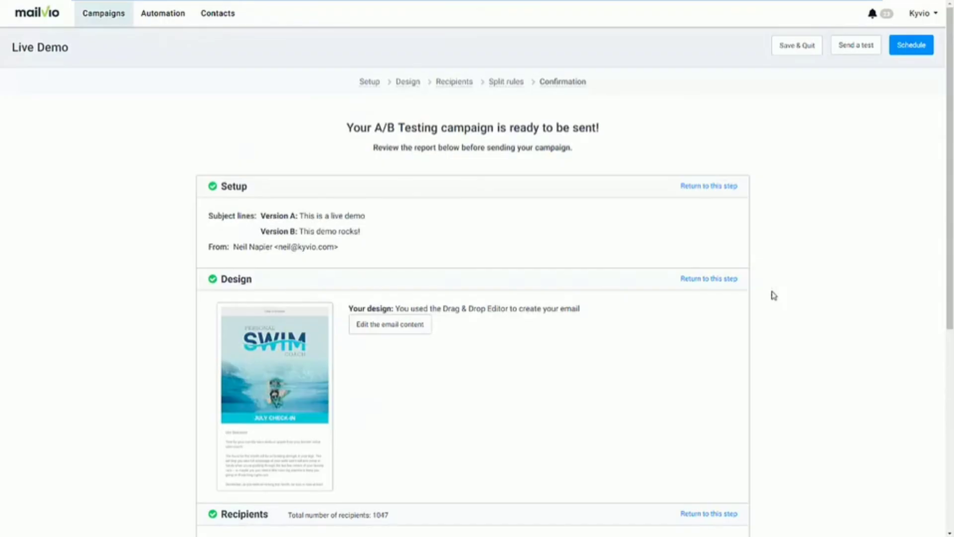
pyautogui.click(115, 25)
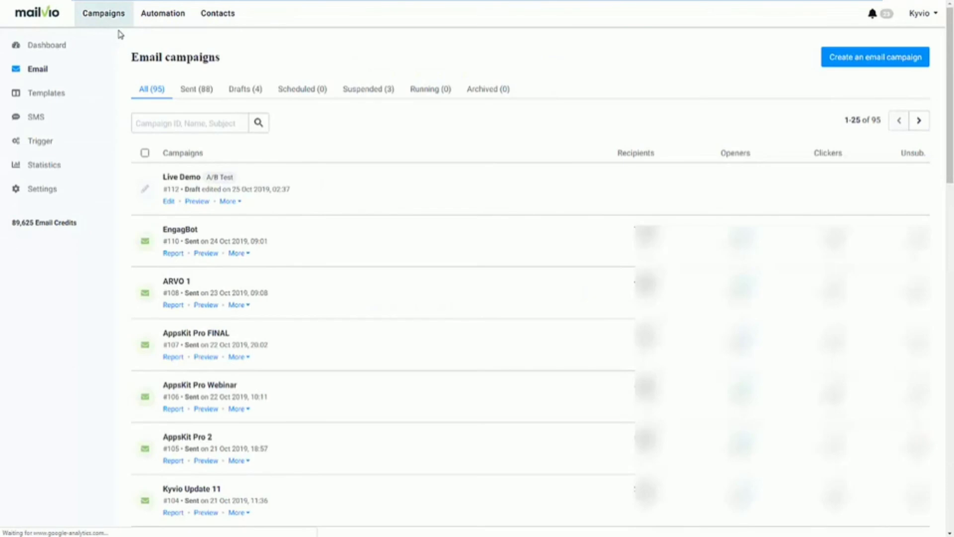